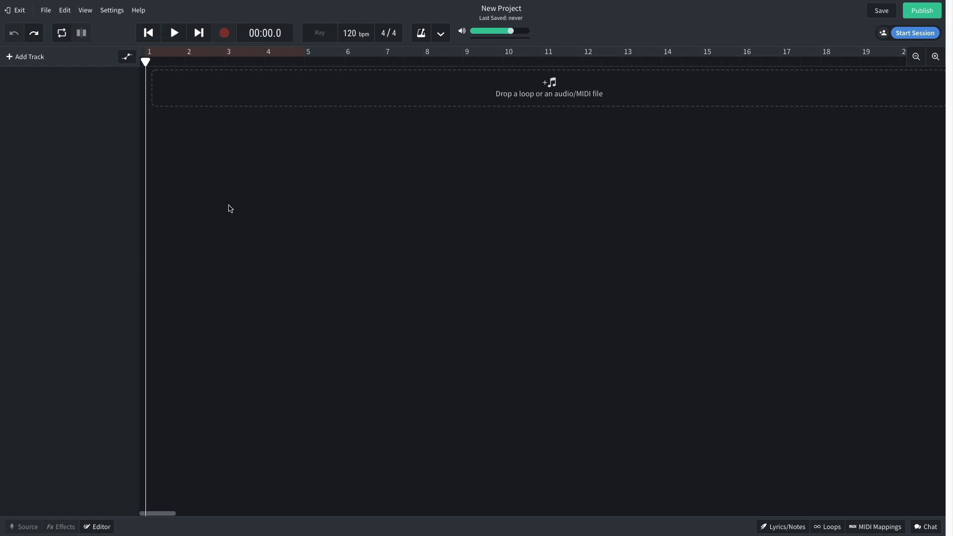
# Set the project tempo to 136 bpm
pyautogui.click(350, 33)
pyautogui.write('136')
pyautogui.press('Return')
# Open the loop library's full loop list and filter it by the Piano instrument
pyautogui.click(827, 527)
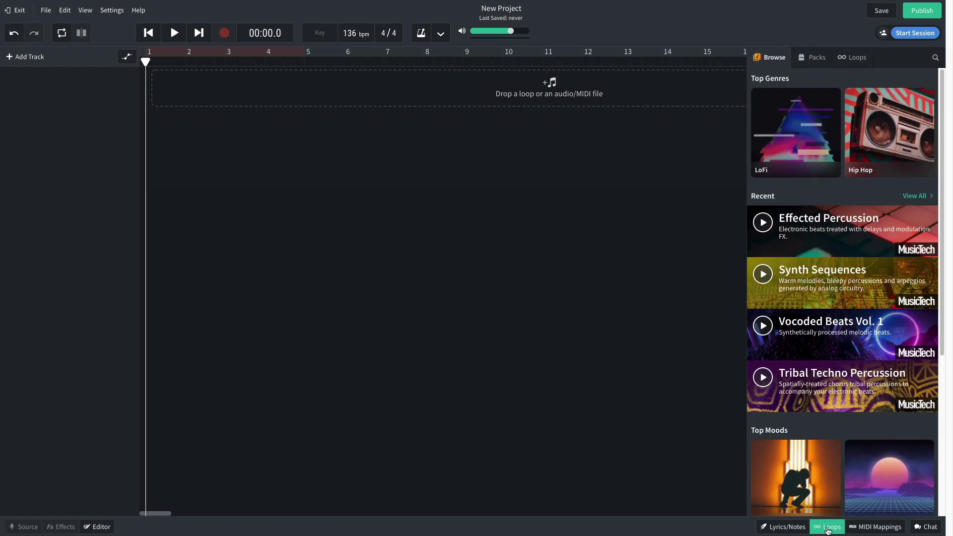
pyautogui.click(854, 57)
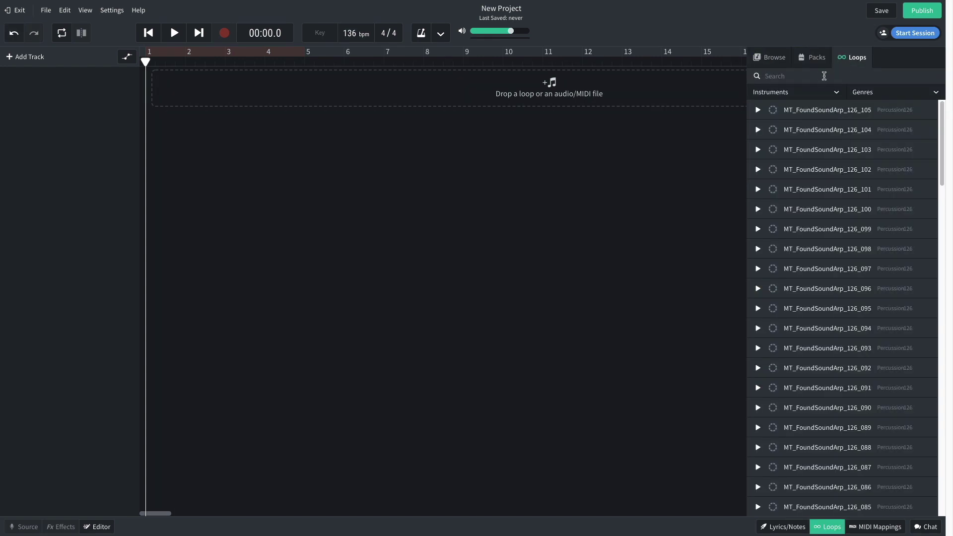
pyautogui.click(813, 94)
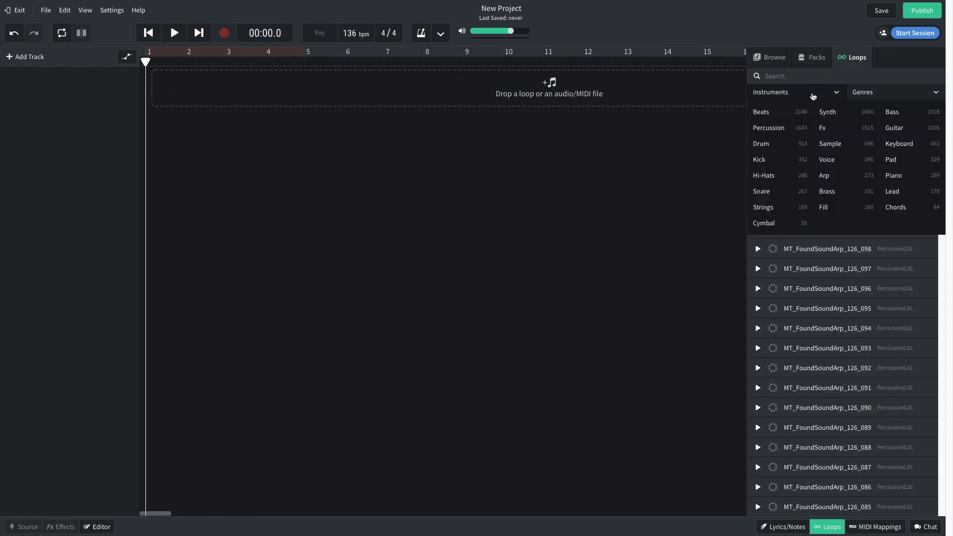
pyautogui.click(892, 178)
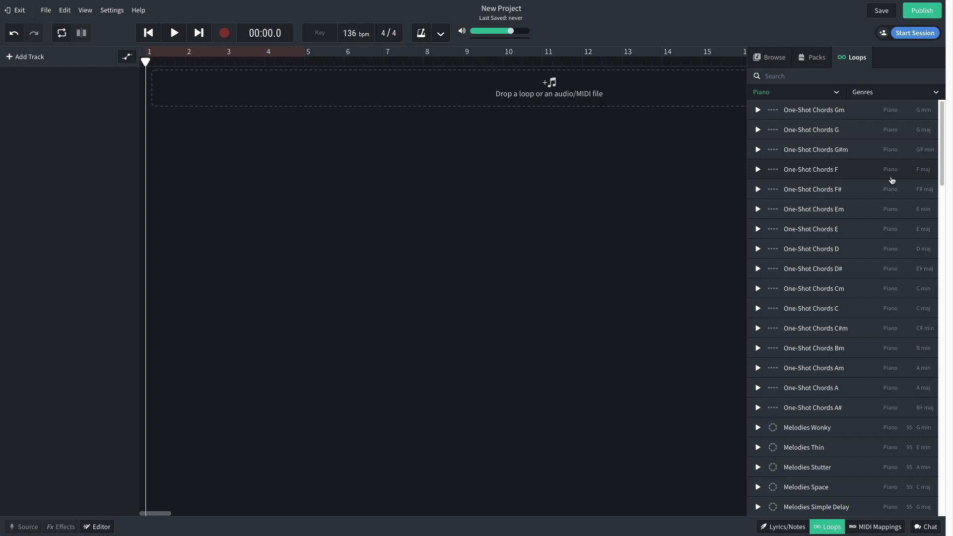
# Preview the One-Shot Chords Gm loop in alternation with the G#m, F#, E and D# chords to compare pairings
pyautogui.click(759, 110)
pyautogui.click(758, 110)
pyautogui.click(758, 150)
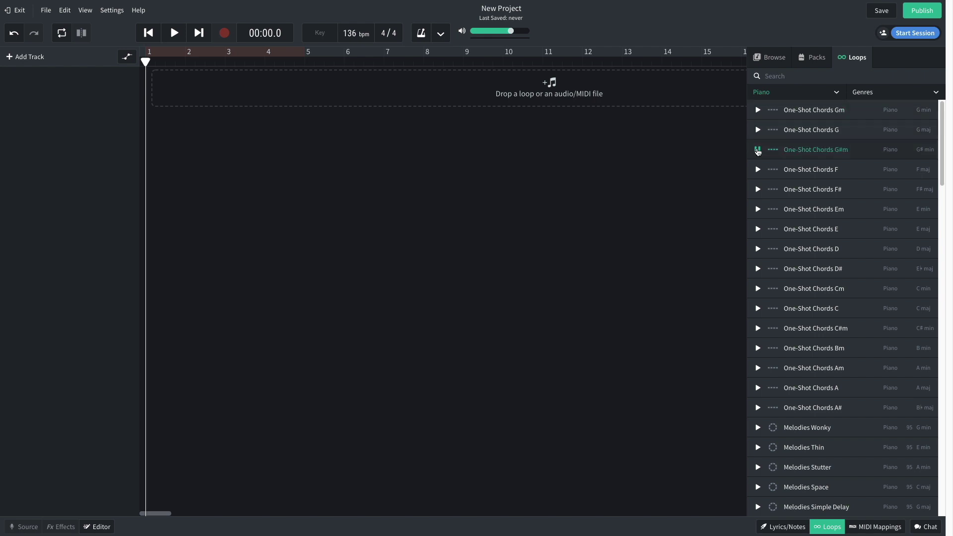
pyautogui.click(758, 110)
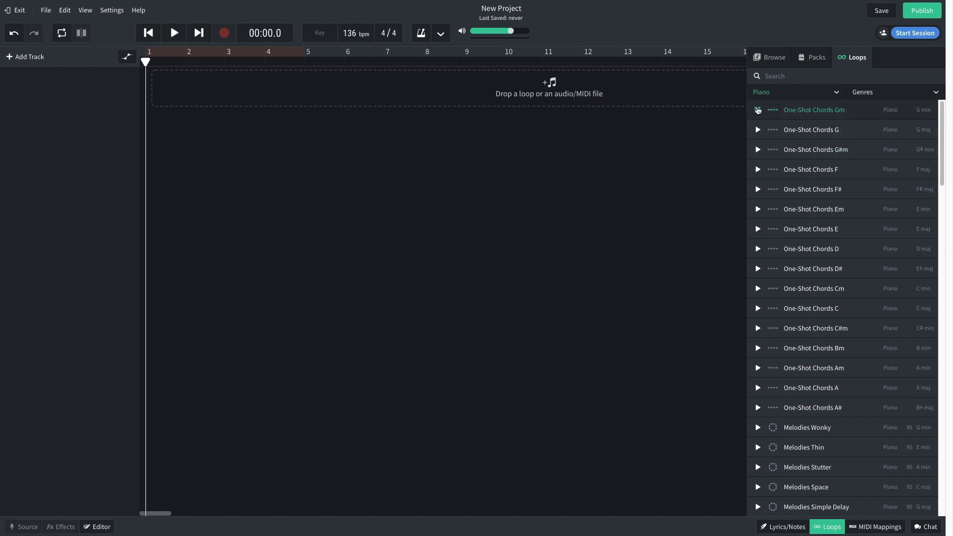
pyautogui.click(758, 190)
pyautogui.click(757, 109)
pyautogui.click(759, 229)
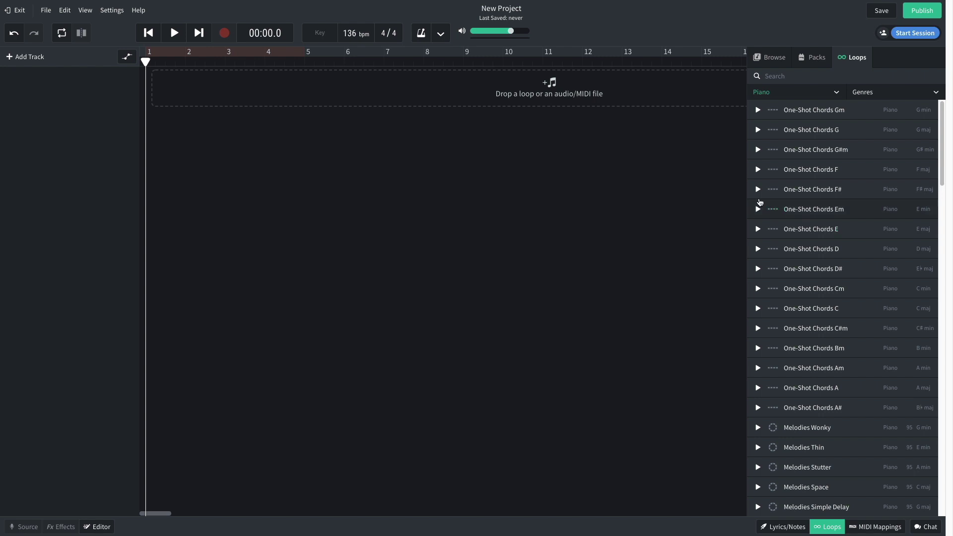
pyautogui.click(758, 111)
pyautogui.click(758, 269)
pyautogui.click(758, 270)
# Build a four-bar chord track from One-Shot Chords Gm at bar 1, trimmed to two bars, and One-Shot Chords D# at bar 3
pyautogui.moveTo(799, 112); pyautogui.dragTo(180, 89)
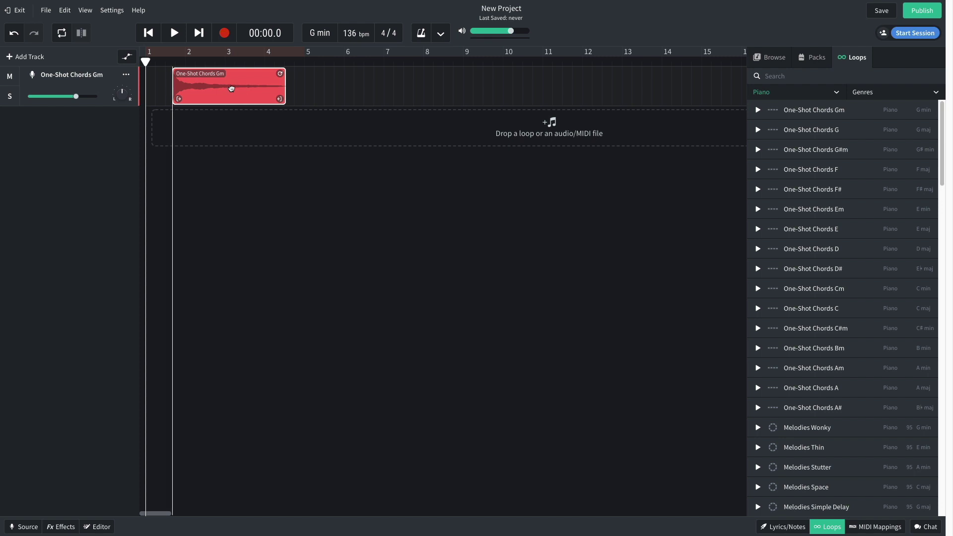
pyautogui.moveTo(232, 88); pyautogui.dragTo(196, 88)
pyautogui.moveTo(251, 98); pyautogui.dragTo(219, 98)
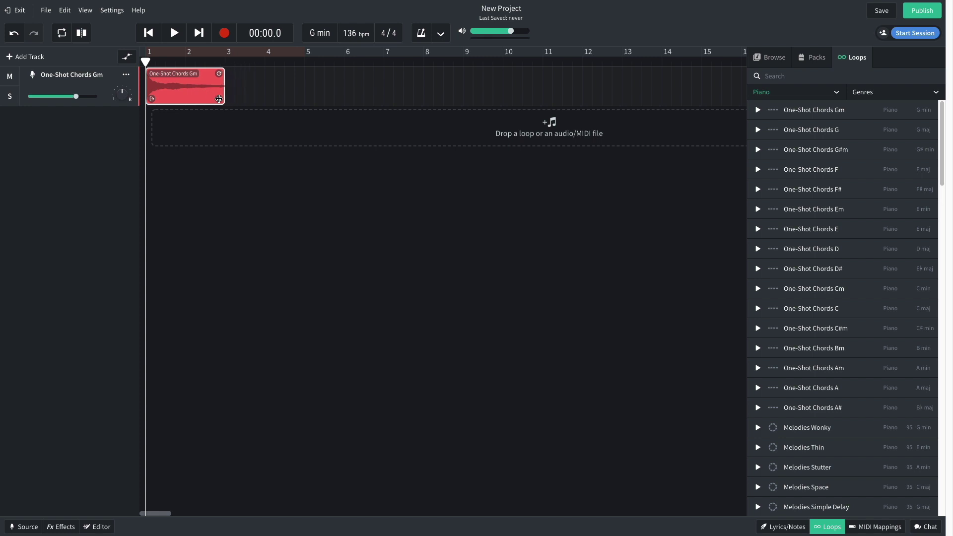
pyautogui.moveTo(820, 271); pyautogui.dragTo(298, 98)
pyautogui.press('space')
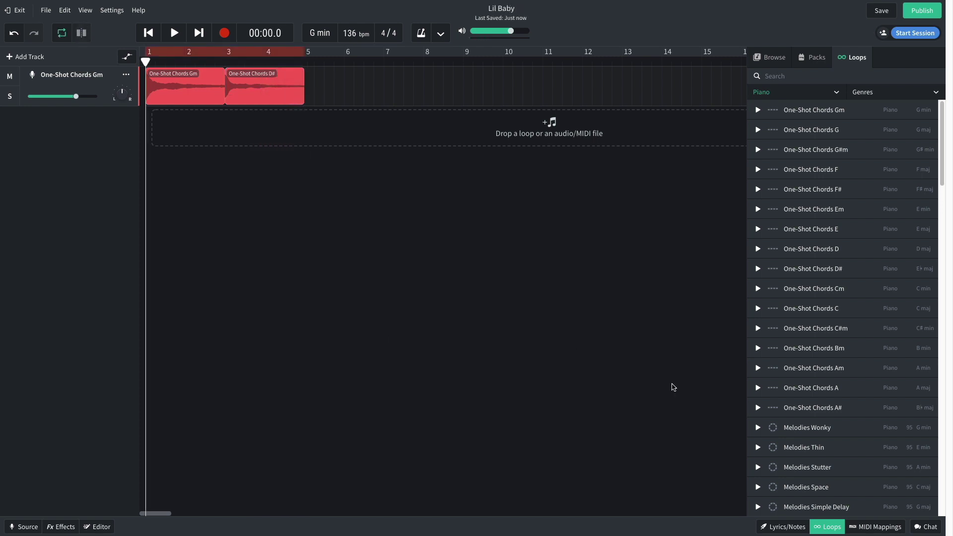
# Add the Melodies Thin loop on a new track at bar 1 and trim its end to the start of bar 5
pyautogui.moveTo(794, 448); pyautogui.dragTo(187, 136)
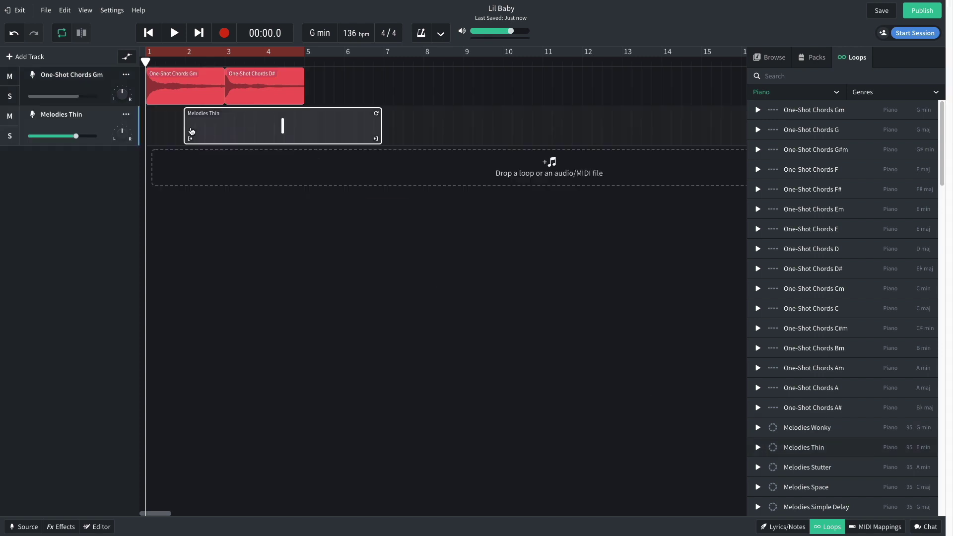
pyautogui.moveTo(251, 133); pyautogui.dragTo(212, 135)
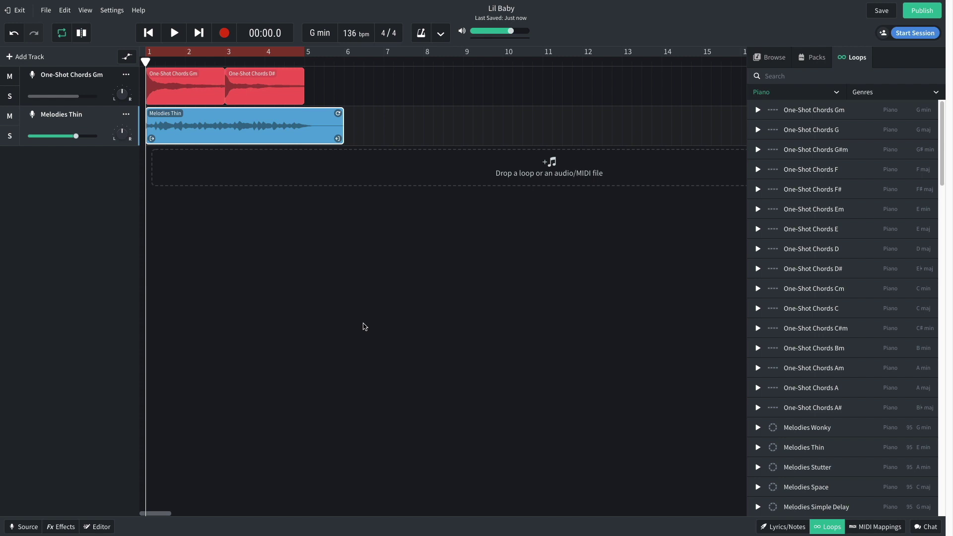
pyautogui.press('space')
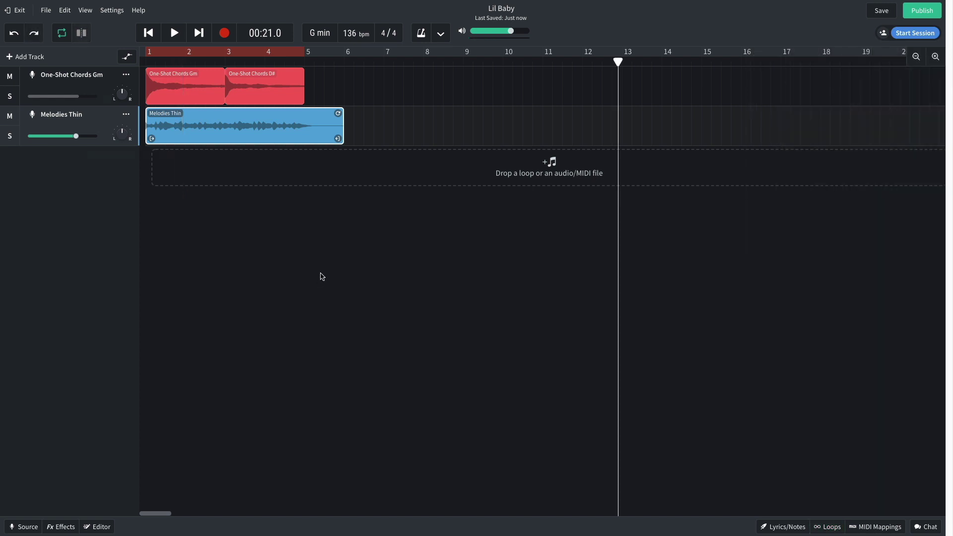
pyautogui.moveTo(338, 138); pyautogui.dragTo(297, 139)
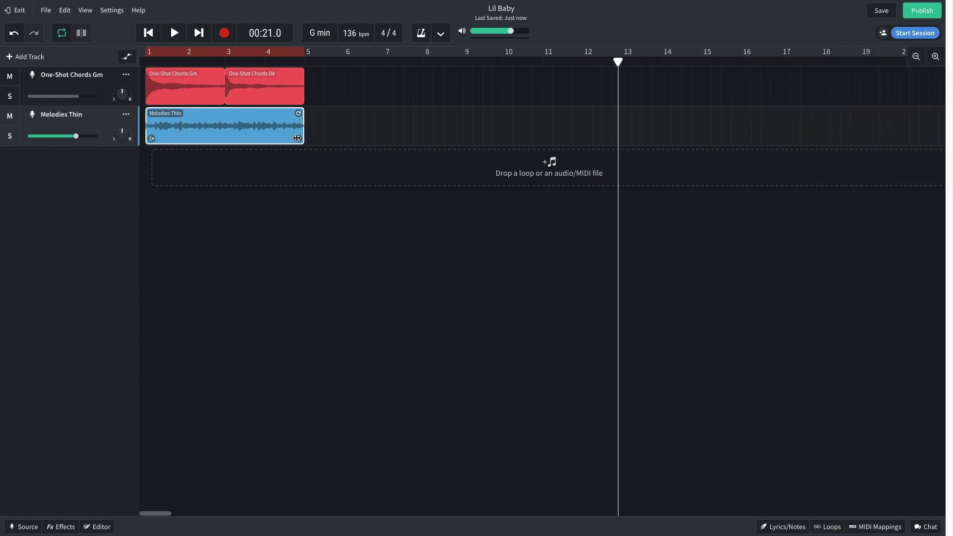
# Add very short fades at the start and end of the Melodies Thin region, and play the result
pyautogui.doubleClick(260, 128)
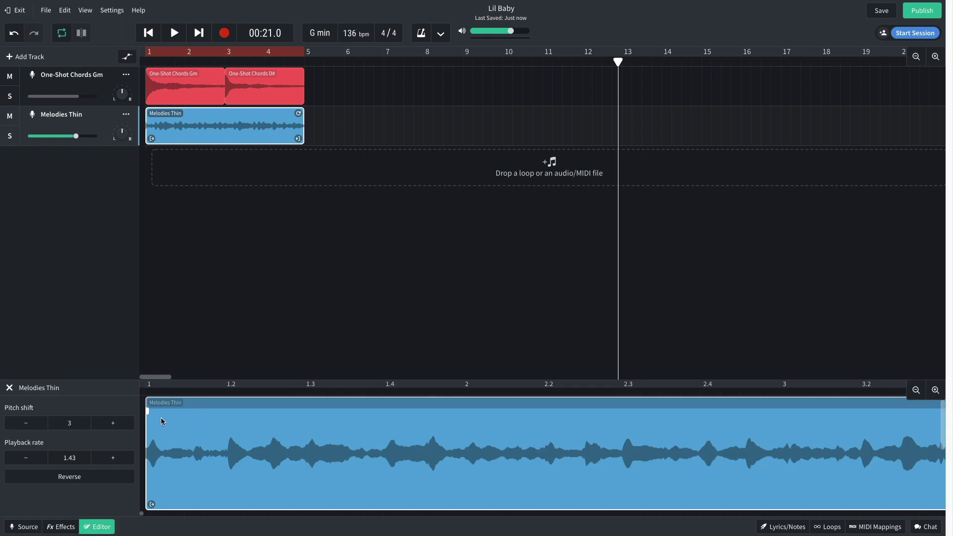
pyautogui.moveTo(149, 411); pyautogui.dragTo(151, 412)
pyautogui.click(916, 390)
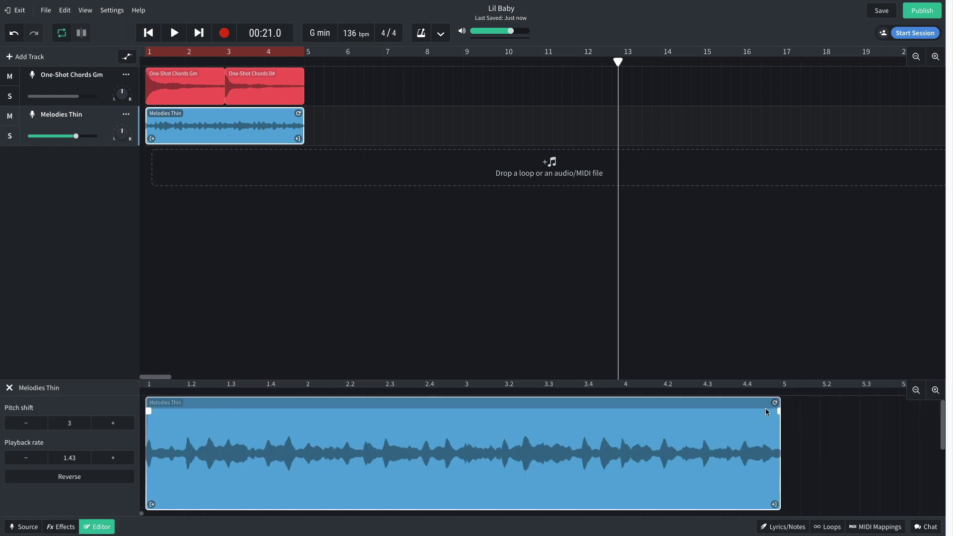
pyautogui.moveTo(778, 411); pyautogui.dragTo(774, 411)
pyautogui.press('space')
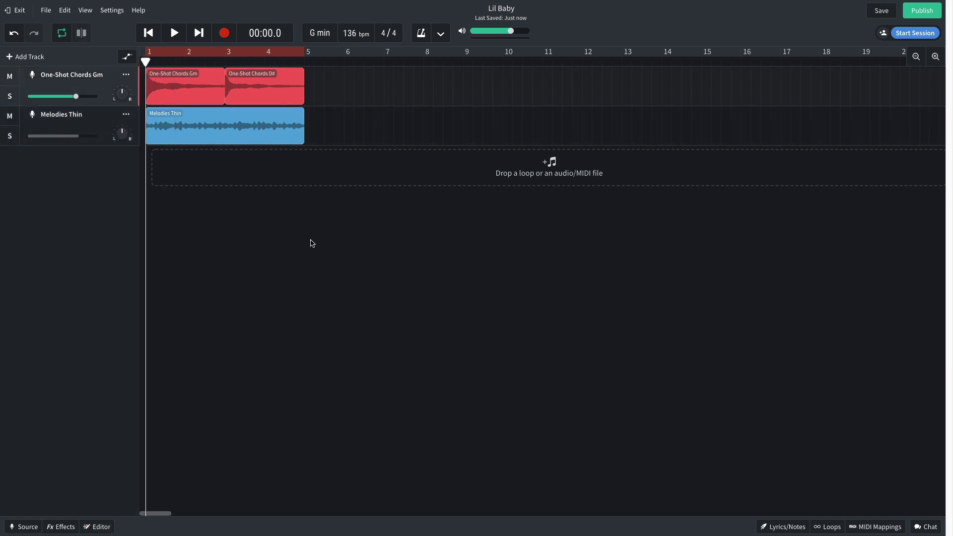
# Solo the chord track, add a Multi Filter in Lowpass mode, and lower its frequency to just below the middle of its range
pyautogui.click(9, 96)
pyautogui.click(66, 529)
pyautogui.click(183, 451)
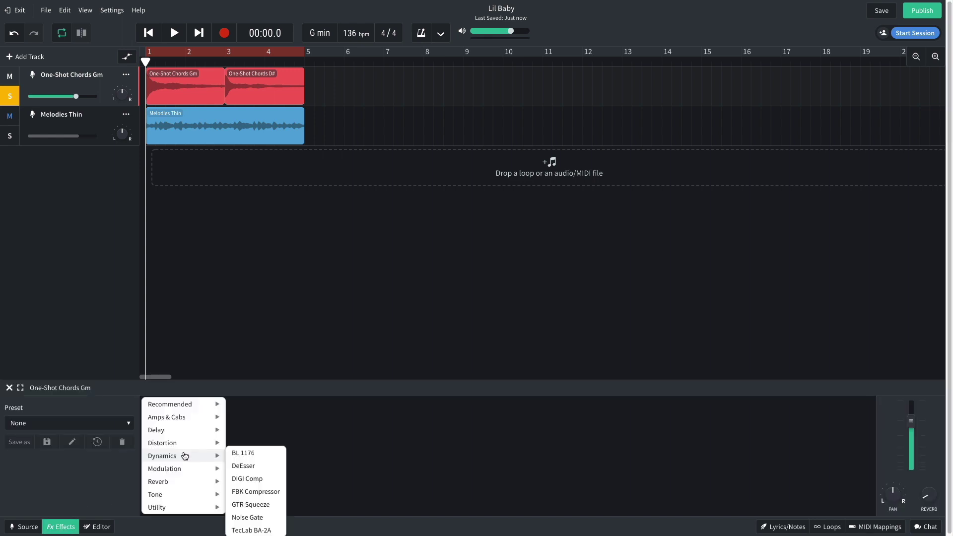
pyautogui.moveTo(182, 502)
pyautogui.click(247, 521)
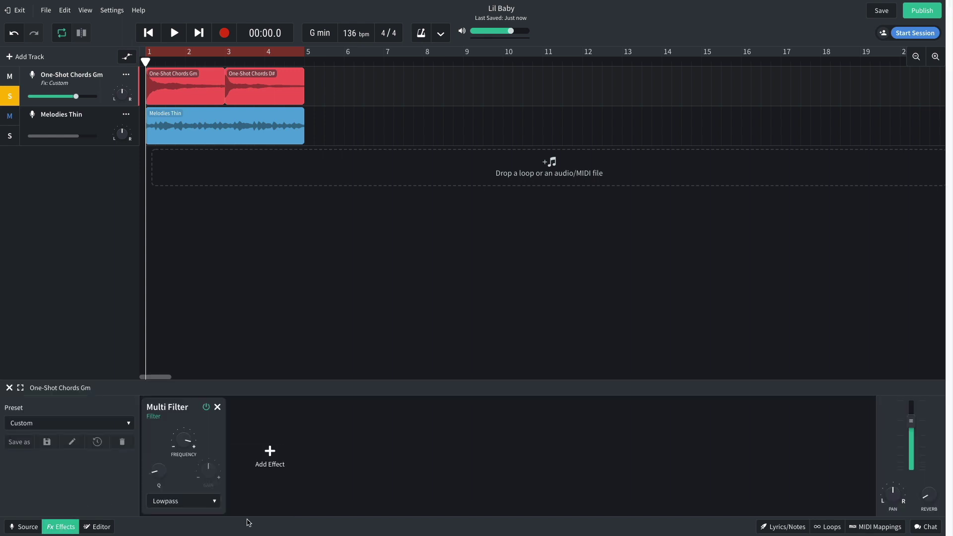
pyautogui.moveTo(184, 442); pyautogui.dragTo(181, 516)
pyautogui.press('space')
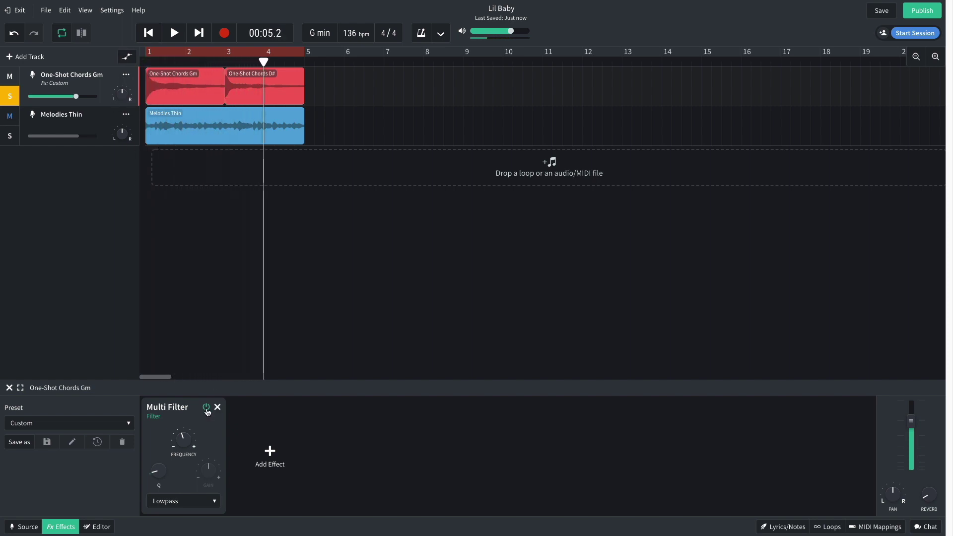
# Unsolo the chord track and play both tracks together from the start
pyautogui.click(9, 96)
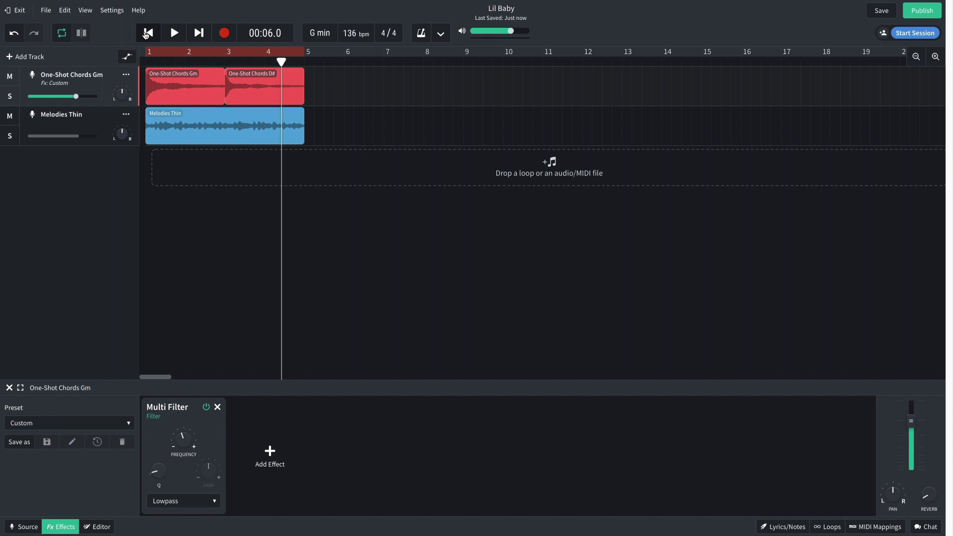
pyautogui.click(147, 33)
pyautogui.press('space')
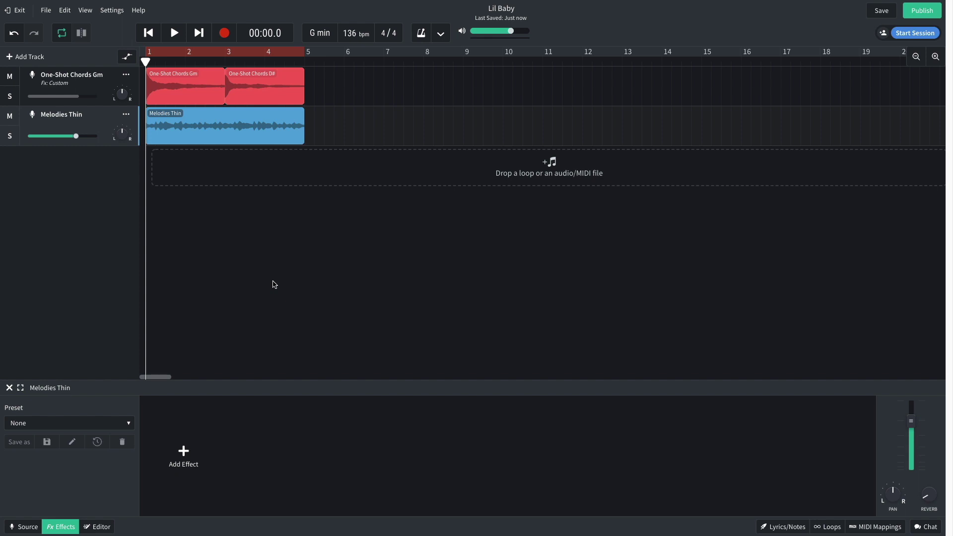
# Add a Studio Reverb effect to the Melodies Thin track with its mix at 7.4
pyautogui.click(193, 450)
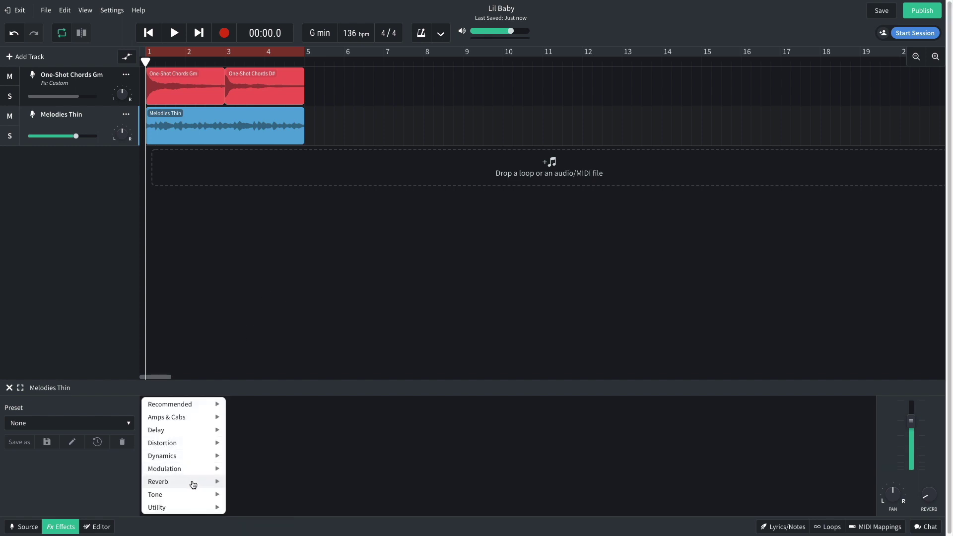
pyautogui.moveTo(193, 484)
pyautogui.click(251, 508)
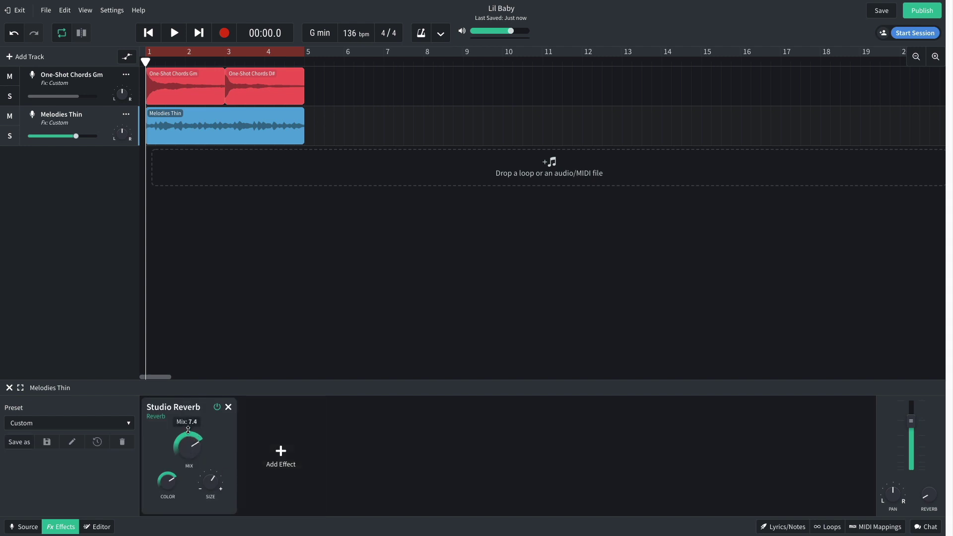
# Play the loop and lower the Melodies Thin volume to -5.8 dB and the chord track's volume to a similar level
pyautogui.press('space')
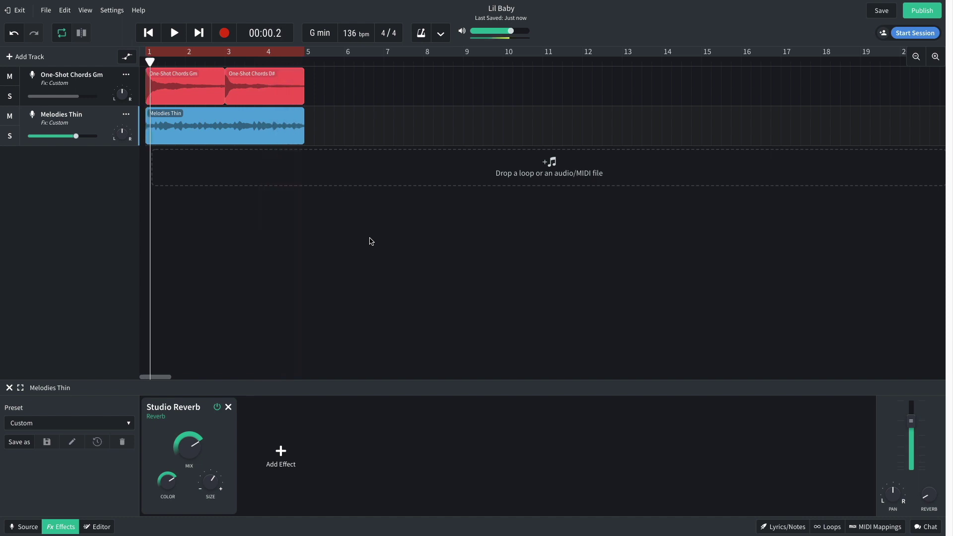
pyautogui.moveTo(75, 136); pyautogui.dragTo(68, 138)
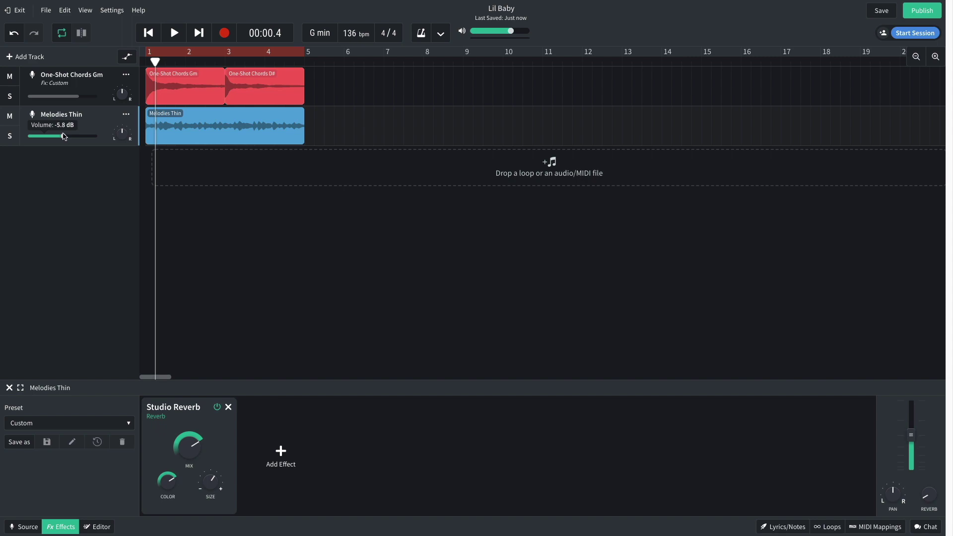
pyautogui.moveTo(77, 96); pyautogui.dragTo(64, 98)
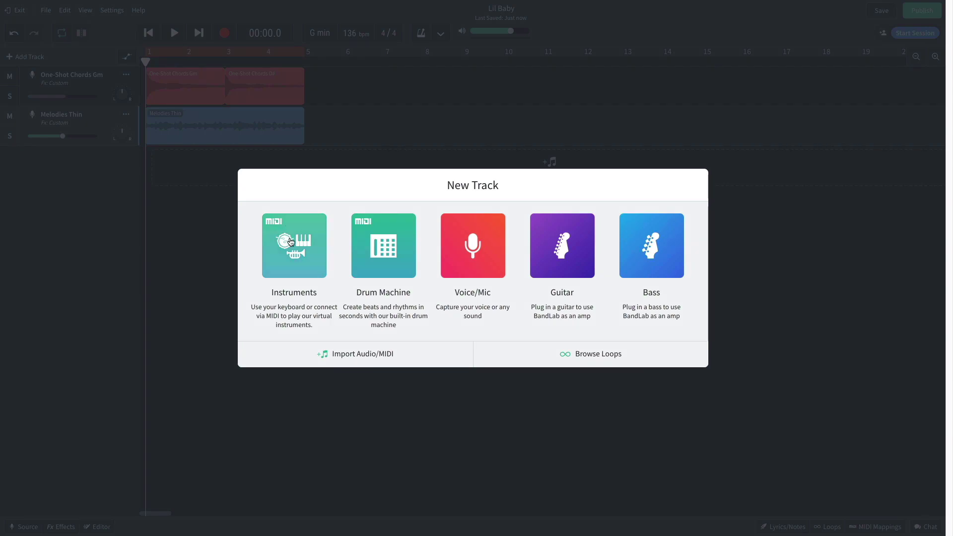
# Add a virtual instrument track and set its sound to the 808 Kit from Drum Pads
pyautogui.click(294, 250)
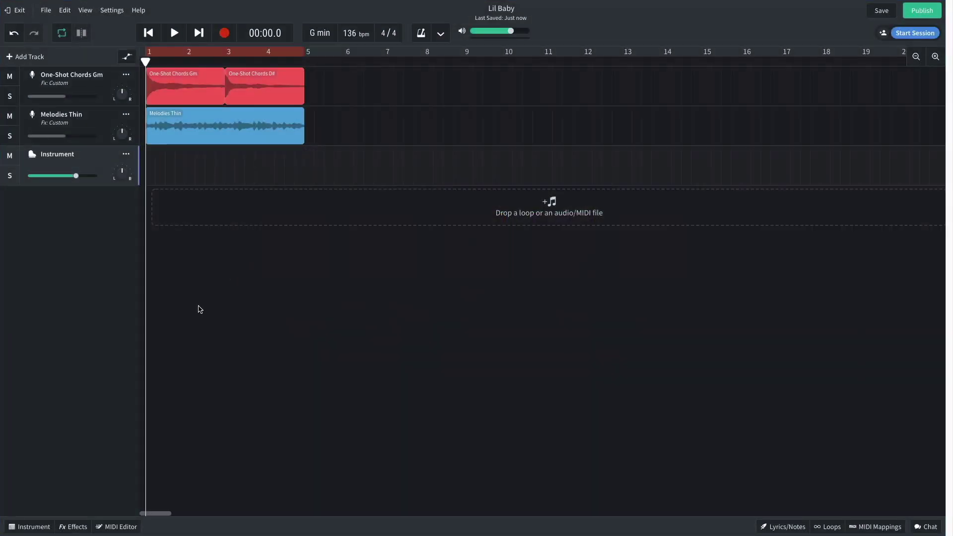
pyautogui.click(44, 525)
pyautogui.click(51, 419)
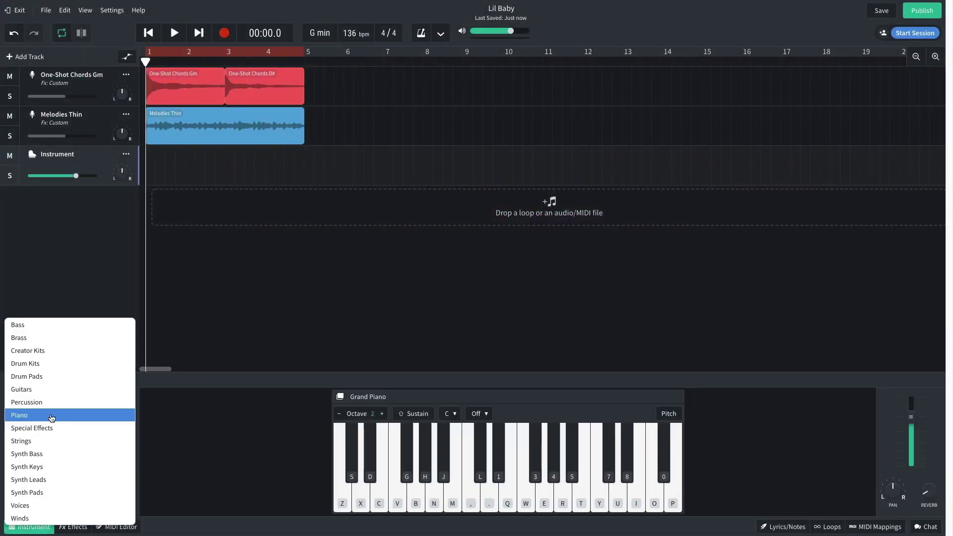
pyautogui.click(58, 379)
pyautogui.click(52, 437)
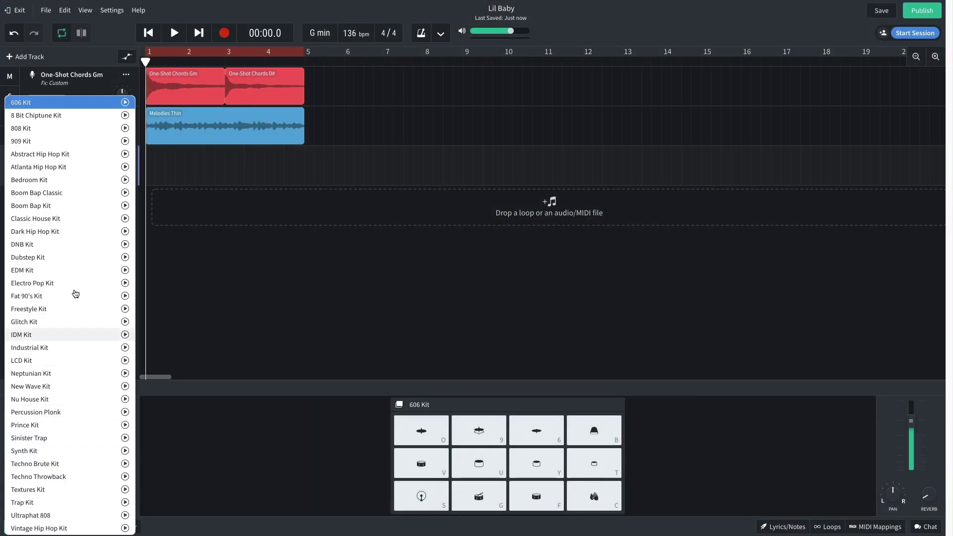
pyautogui.click(77, 134)
# Create a region on the drum track from bar 1 to bar 5 and open it in the MIDI editor
pyautogui.rightClick(181, 172)
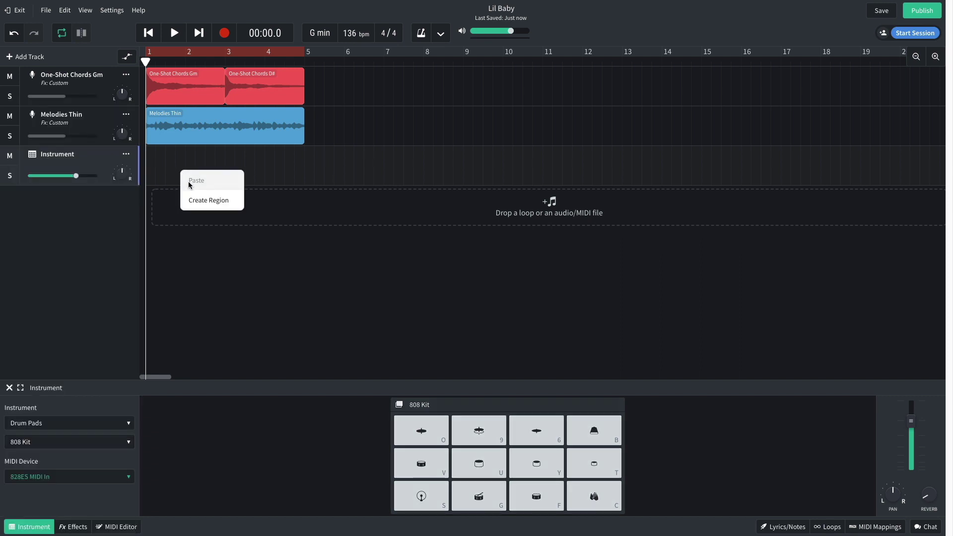
pyautogui.click(195, 205)
pyautogui.doubleClick(182, 179)
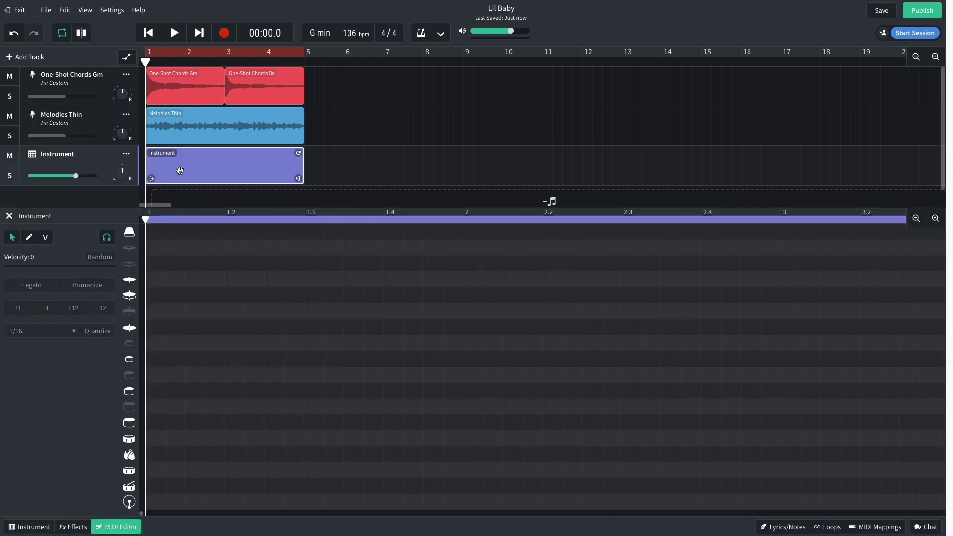
# Add clap notes on beat 3 of bars 1 and 2 (1.3 and 2.3), and play the pattern
pyautogui.doubleClick(314, 454)
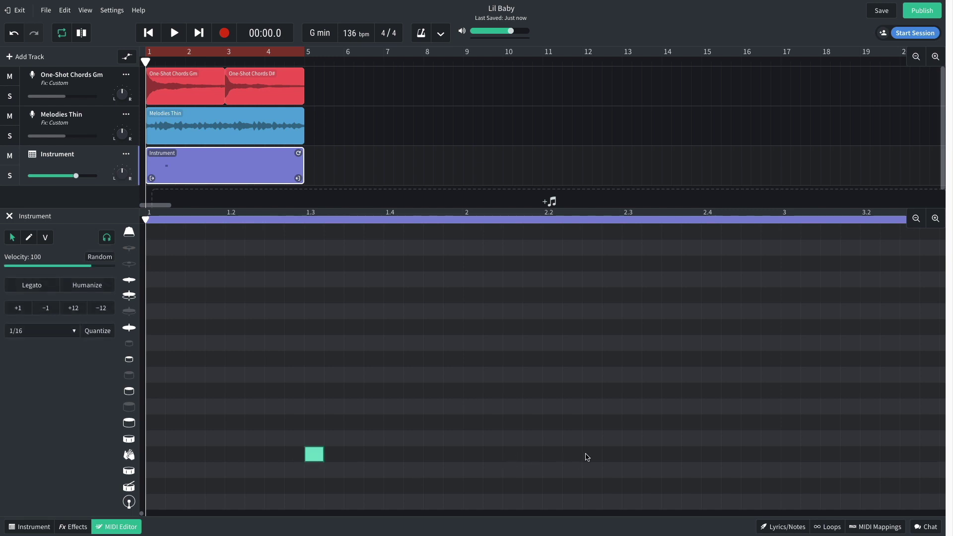
pyautogui.doubleClick(631, 455)
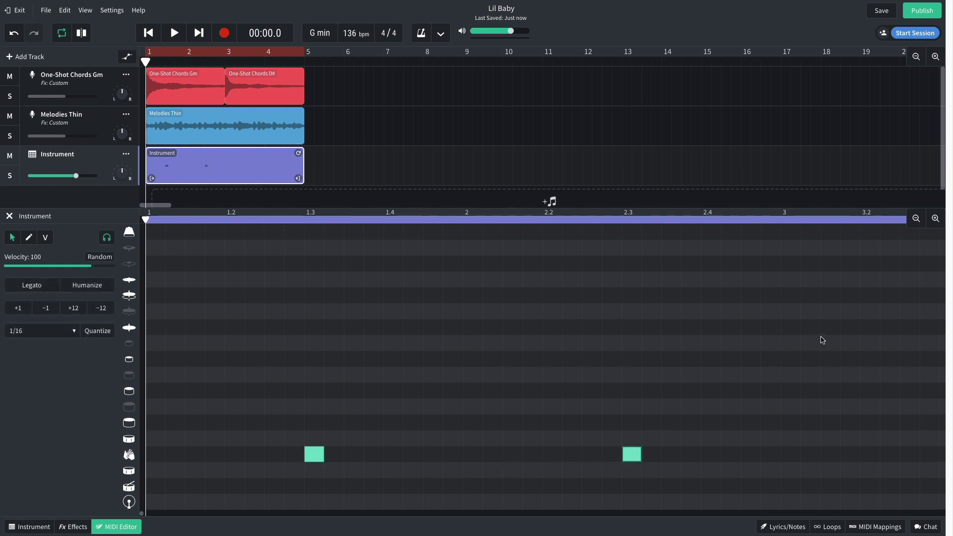
pyautogui.press('space')
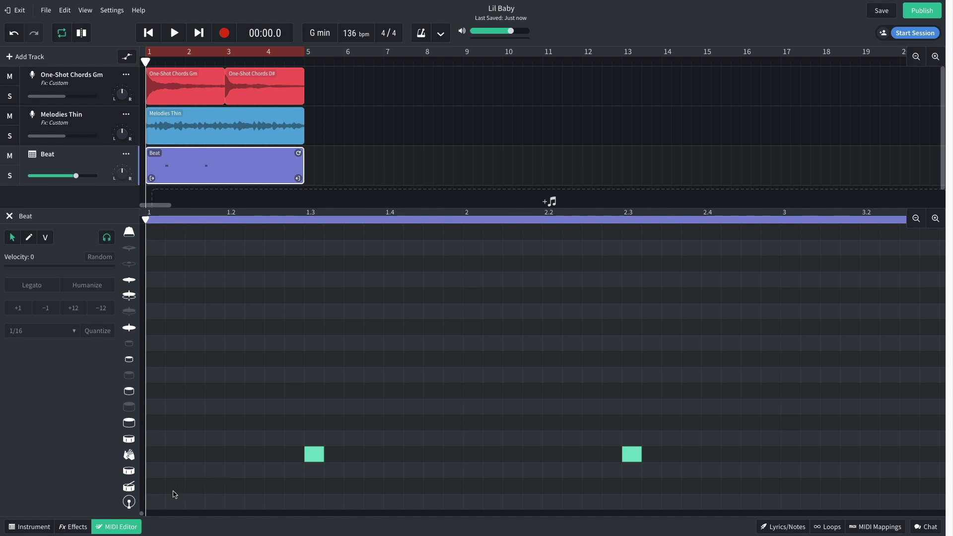
# Add kick notes at 1.1, 1.4, half a beat after 1.4, half a beat after 2.1, and 2.2, and play the pattern
pyautogui.click(157, 503)
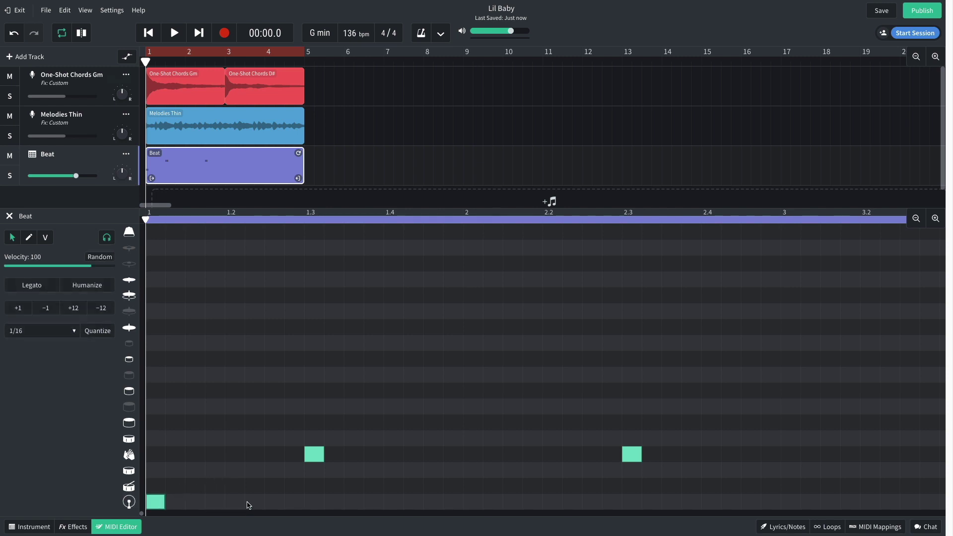
pyautogui.click(388, 504)
pyautogui.click(432, 504)
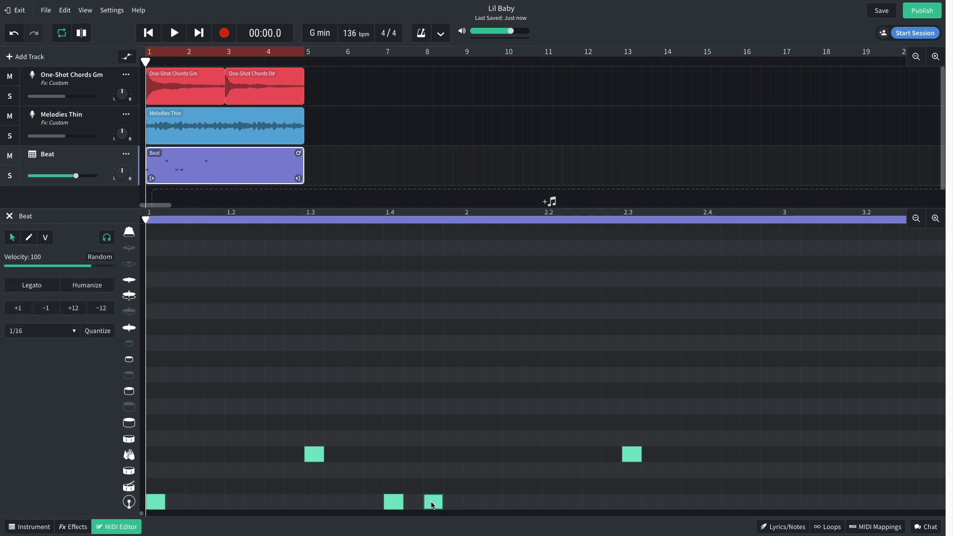
pyautogui.click(515, 503)
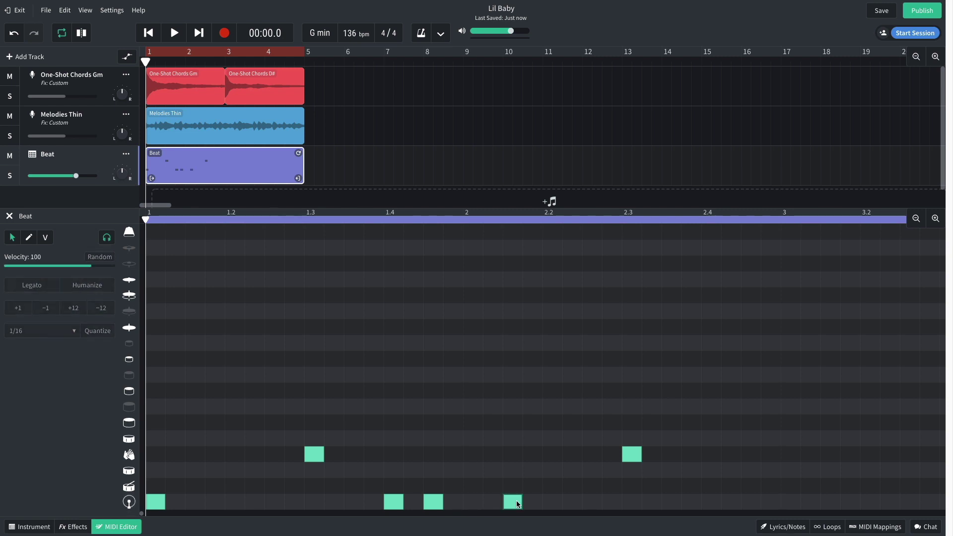
pyautogui.click(550, 503)
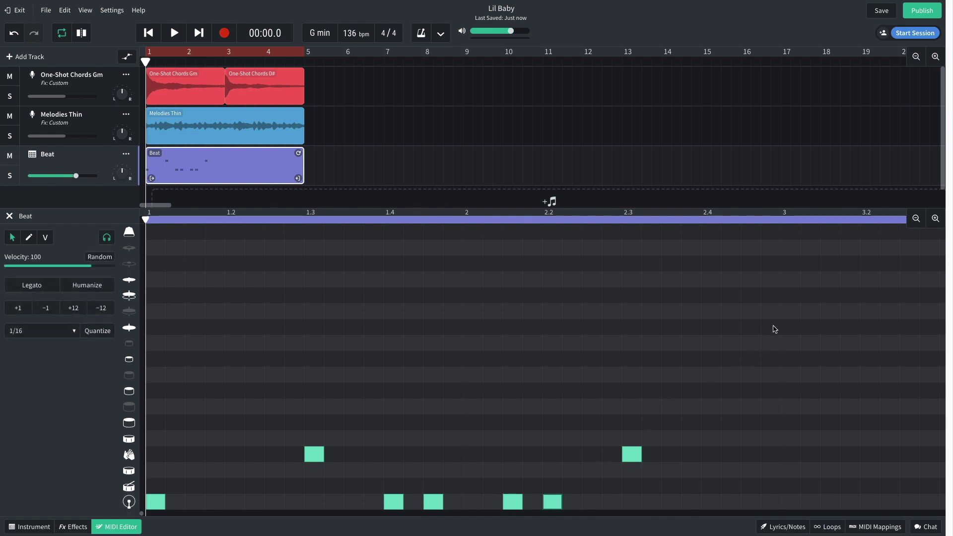
pyautogui.press('space')
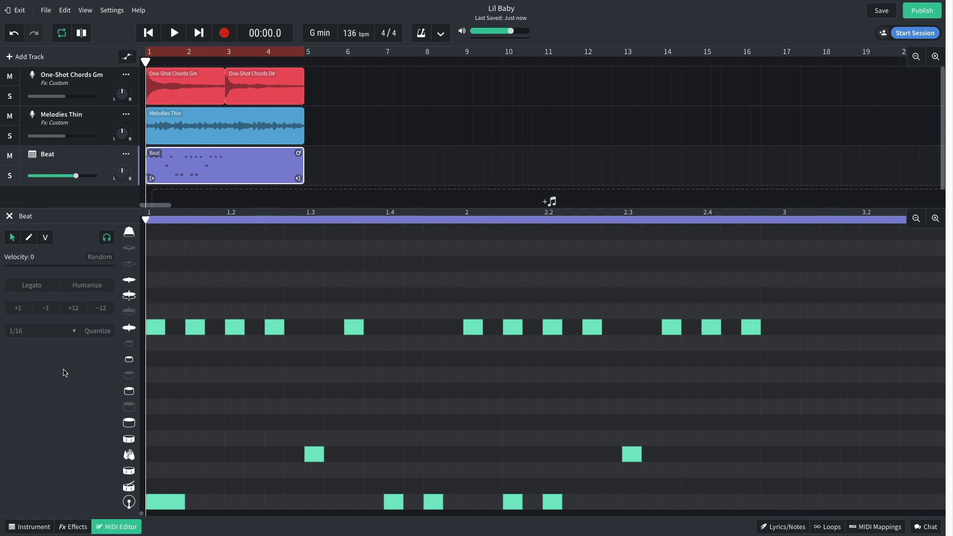
# Set the grid size to 1/32 and add three-note hi-hat rolls at 1.4 and half a beat after 1.4
pyautogui.click(90, 15)
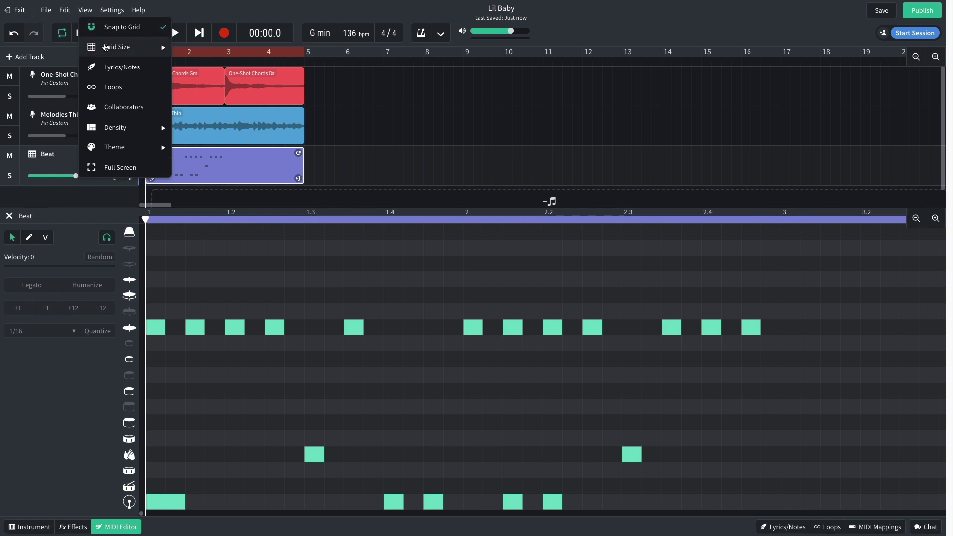
pyautogui.moveTo(119, 47)
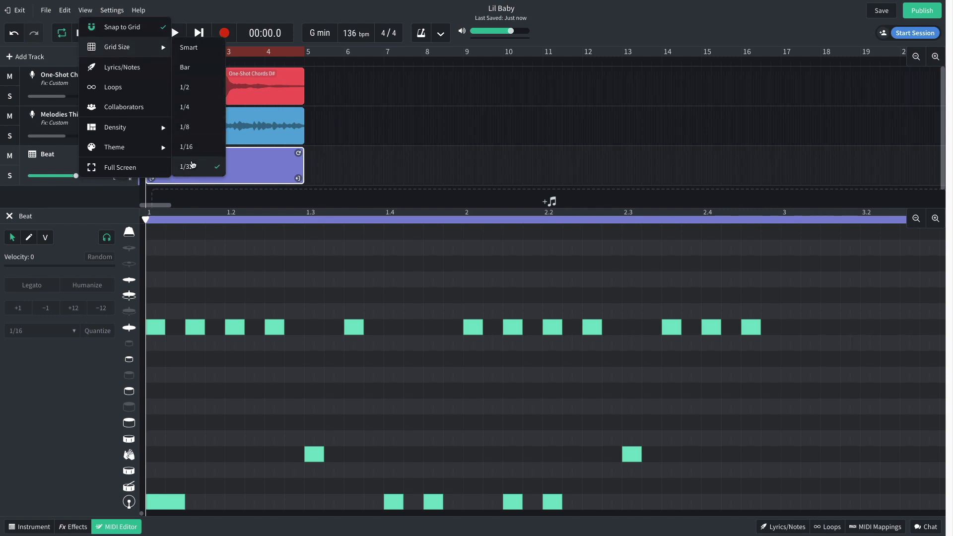
pyautogui.doubleClick(390, 328)
pyautogui.doubleClick(398, 328)
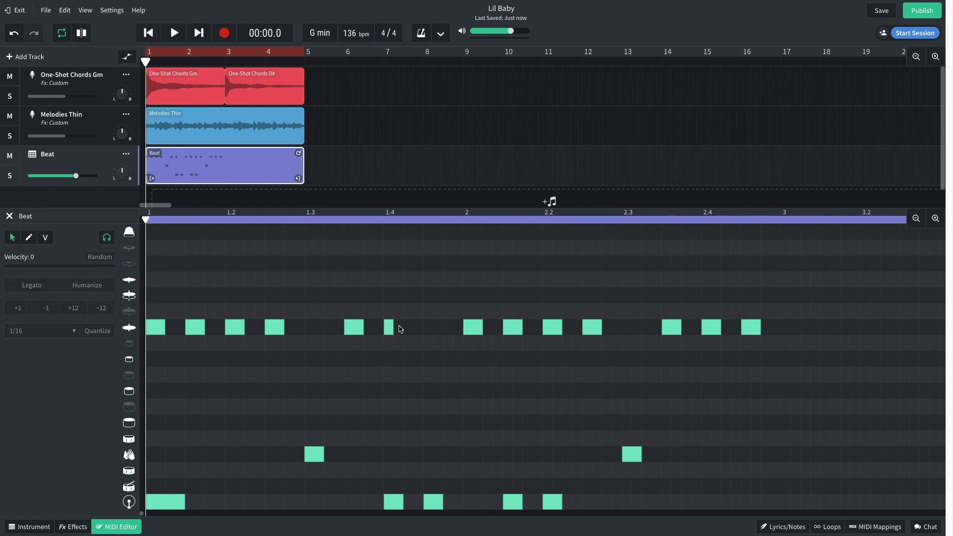
pyautogui.doubleClick(408, 329)
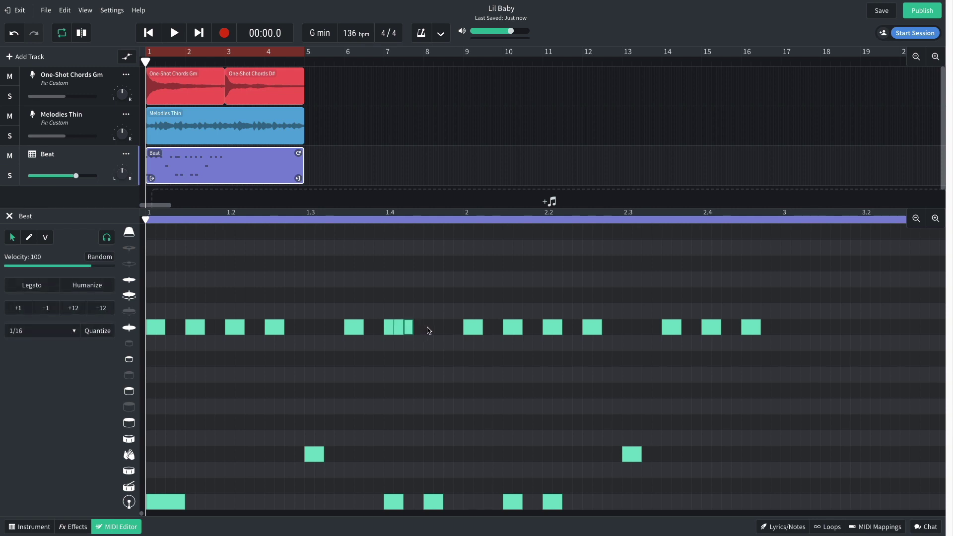
pyautogui.doubleClick(428, 328)
pyautogui.doubleClick(439, 330)
pyautogui.doubleClick(448, 329)
# Set the velocity of the middle note in each hi-hat roll to 90 and play the pattern
pyautogui.click(400, 331)
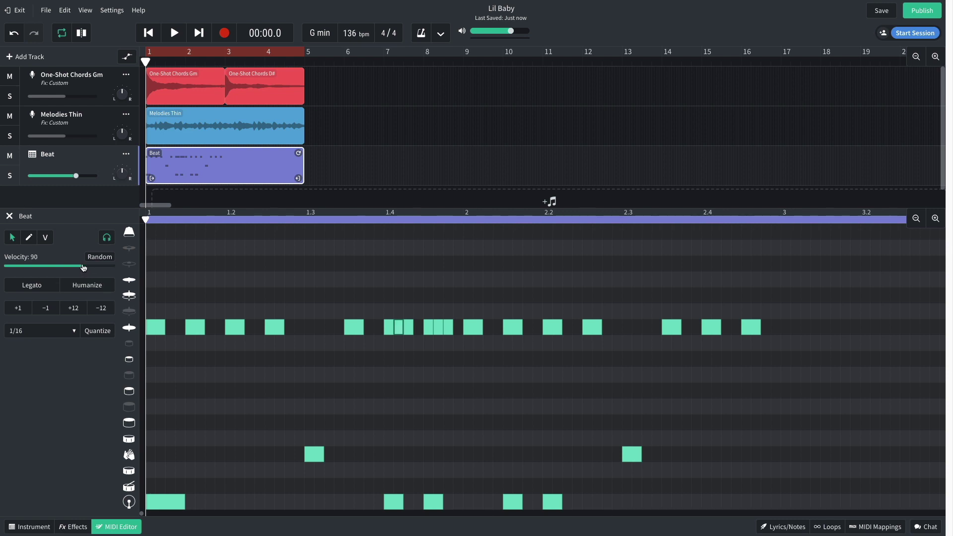
pyautogui.click(439, 330)
pyautogui.press('space')
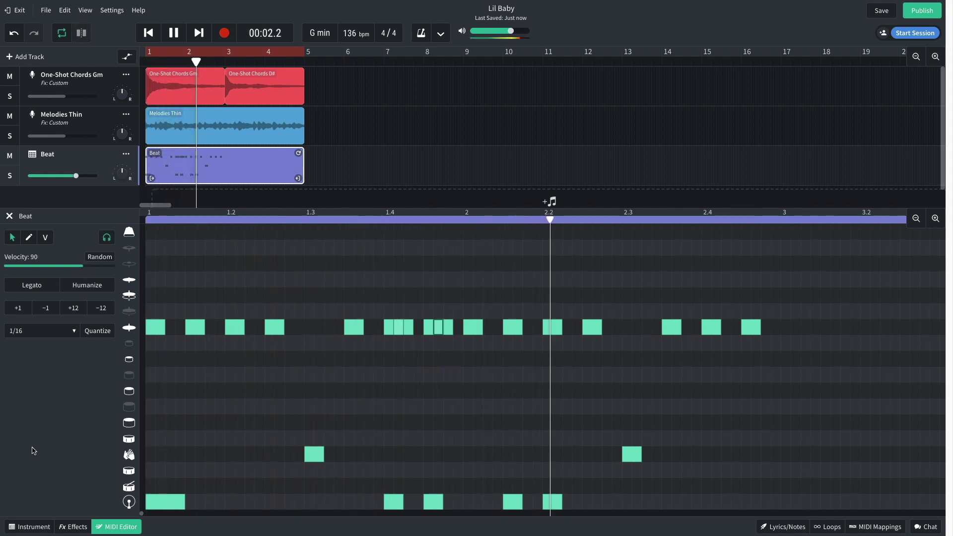
pyautogui.press('space')
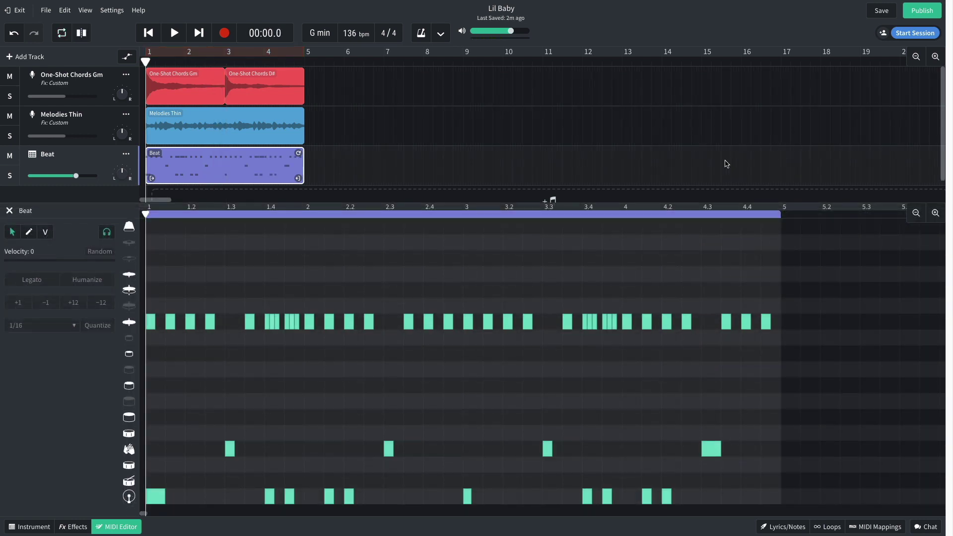
# Add a note on the highest drum row half a beat before bar 5, and slightly lower the Beat track's volume during playback
pyautogui.click(773, 228)
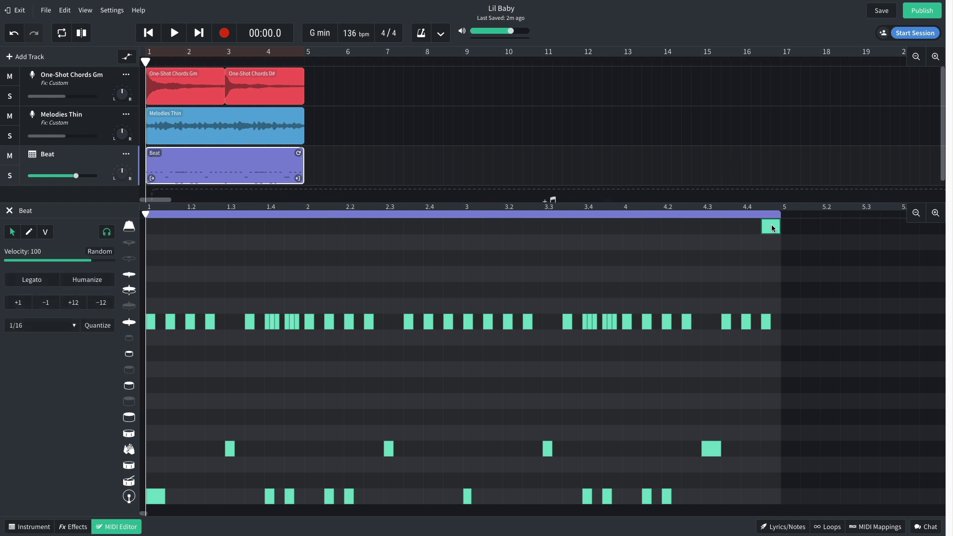
pyautogui.moveTo(78, 178); pyautogui.dragTo(72, 179)
pyautogui.press('space')
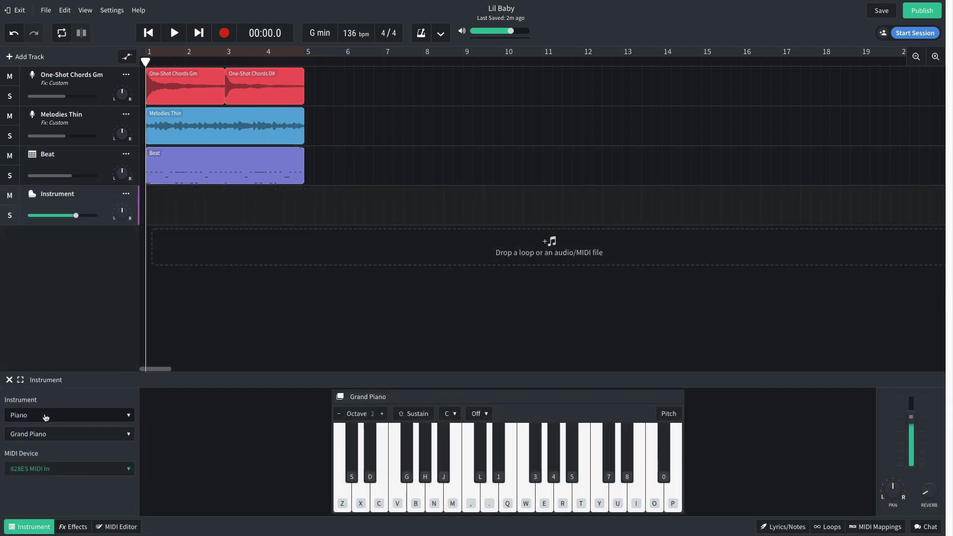
# Set the new instrument track's sound to 808 Saturated Bass from the Synth Bass category
pyautogui.click(48, 415)
pyautogui.click(48, 453)
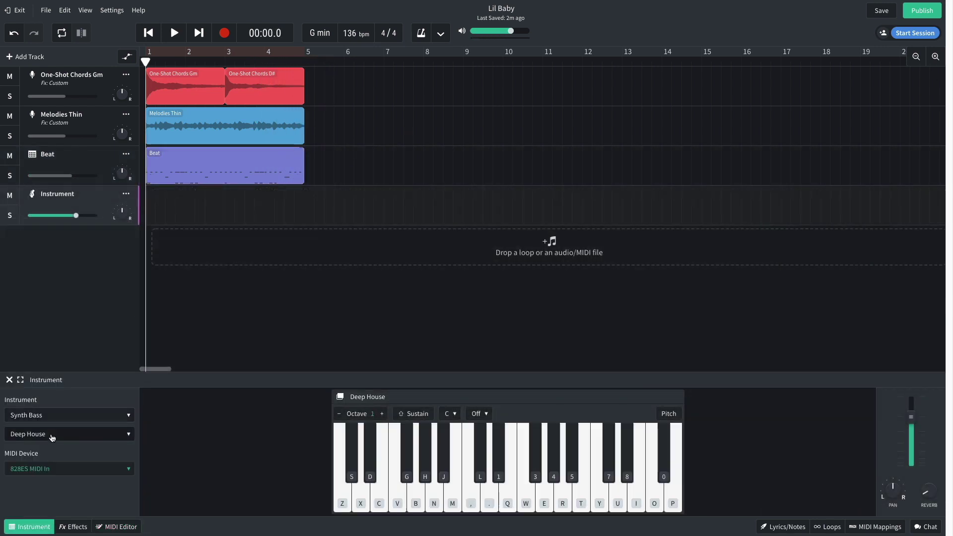
pyautogui.click(53, 435)
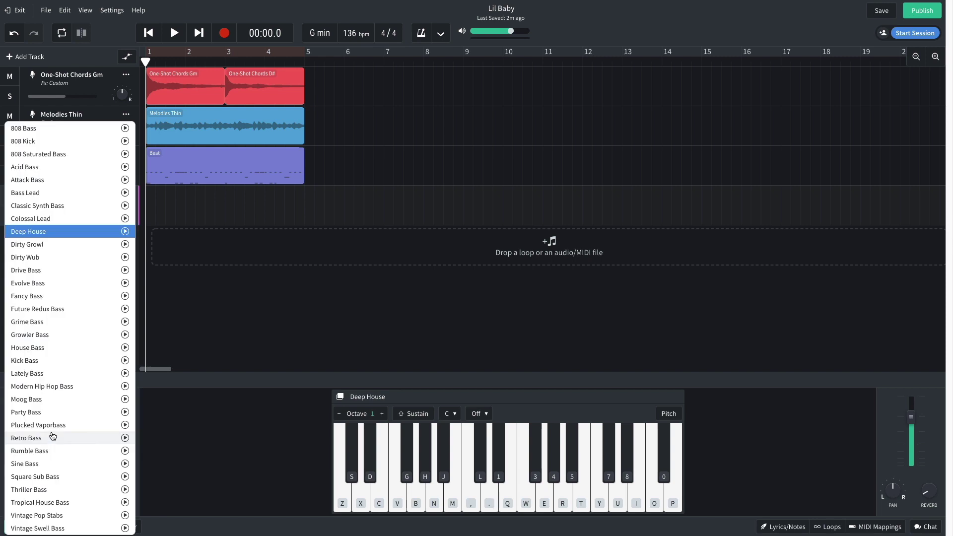
pyautogui.click(69, 154)
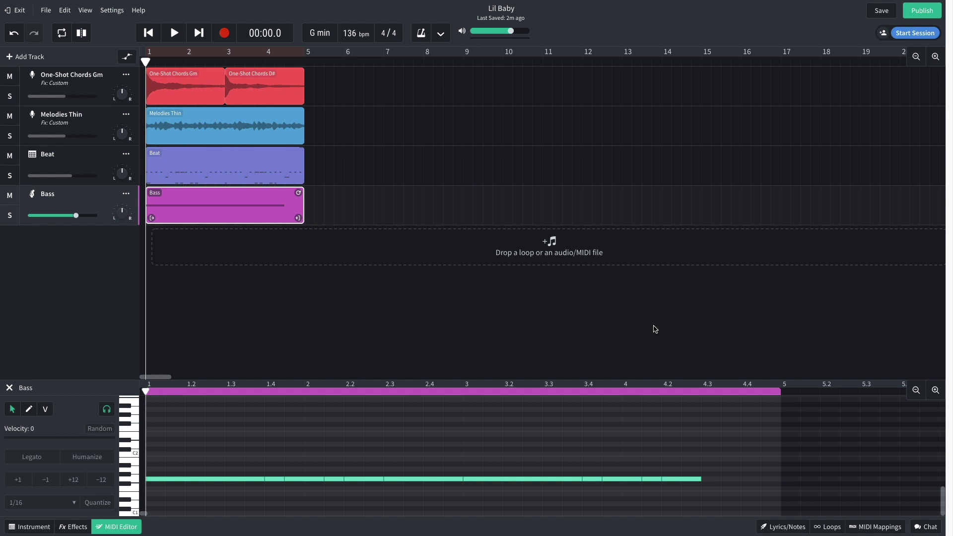
# Add a D1 bass note from 4.3 to the start of bar 5, lower the Bass track's volume, and play the beat
pyautogui.click(711, 505)
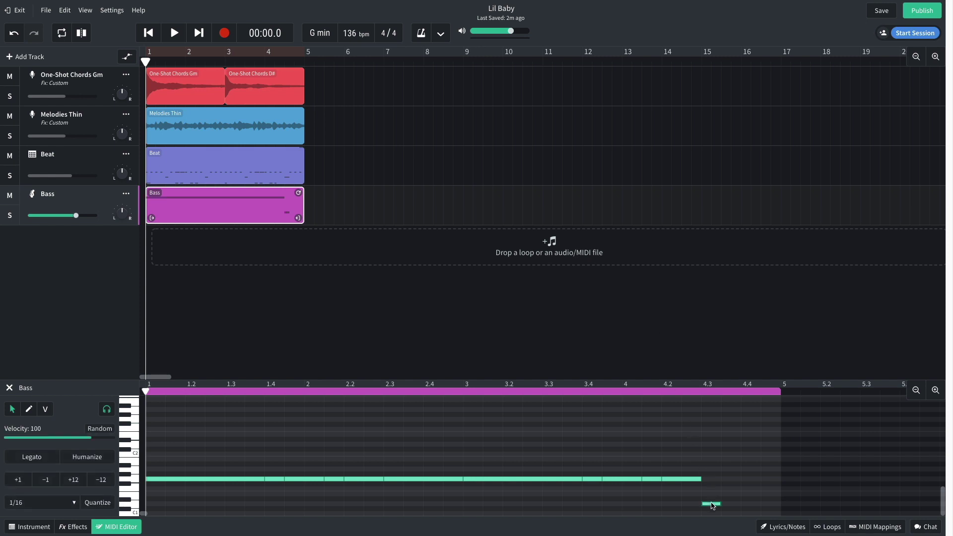
pyautogui.moveTo(720, 504); pyautogui.dragTo(782, 461)
pyautogui.moveTo(76, 215); pyautogui.dragTo(60, 216)
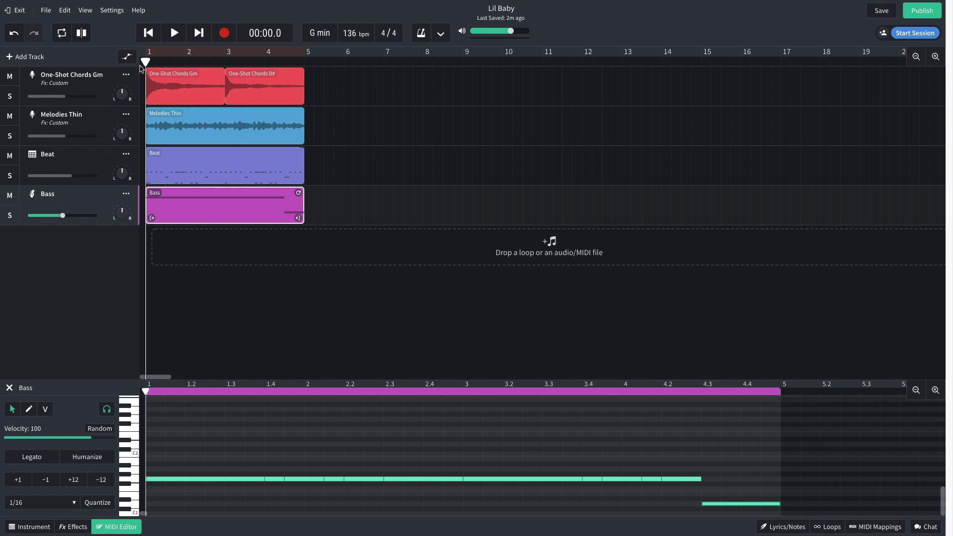
pyautogui.press('space')
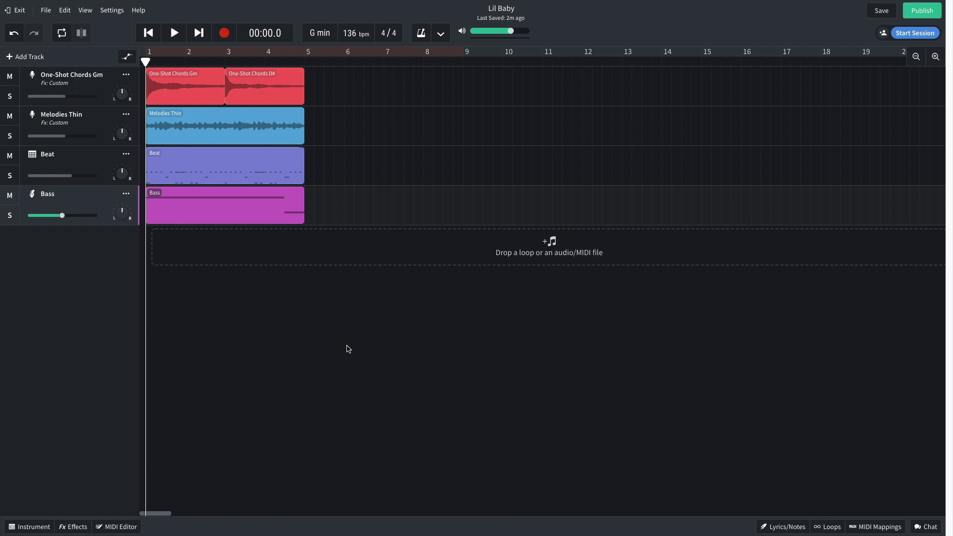
# Open the loop library and filter it to Voice loops in the Hip Hop / Trap genre
pyautogui.click(827, 526)
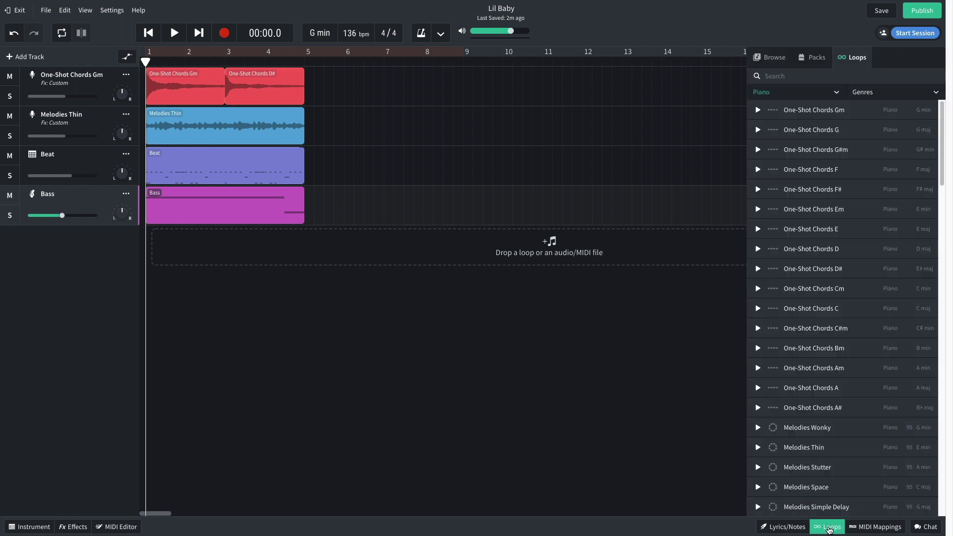
pyautogui.click(791, 96)
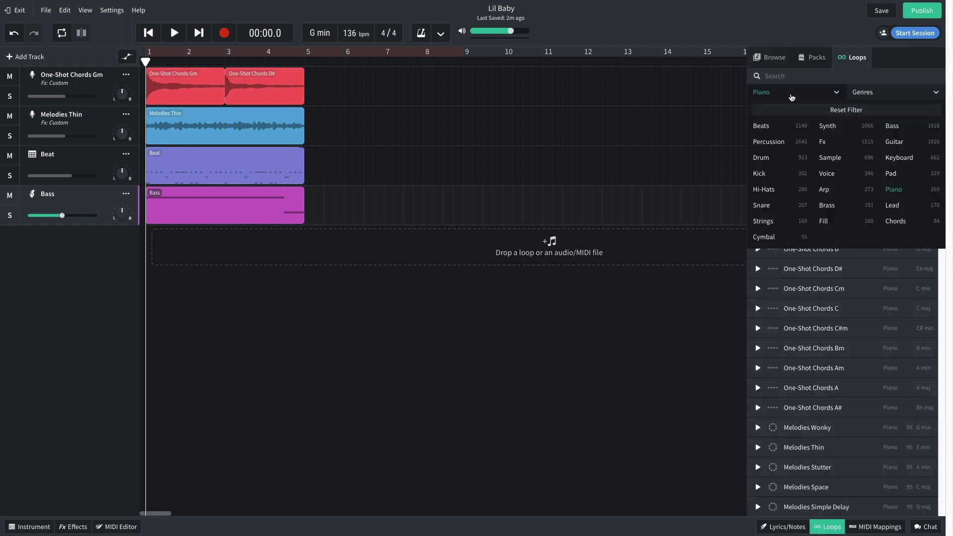
pyautogui.click(827, 173)
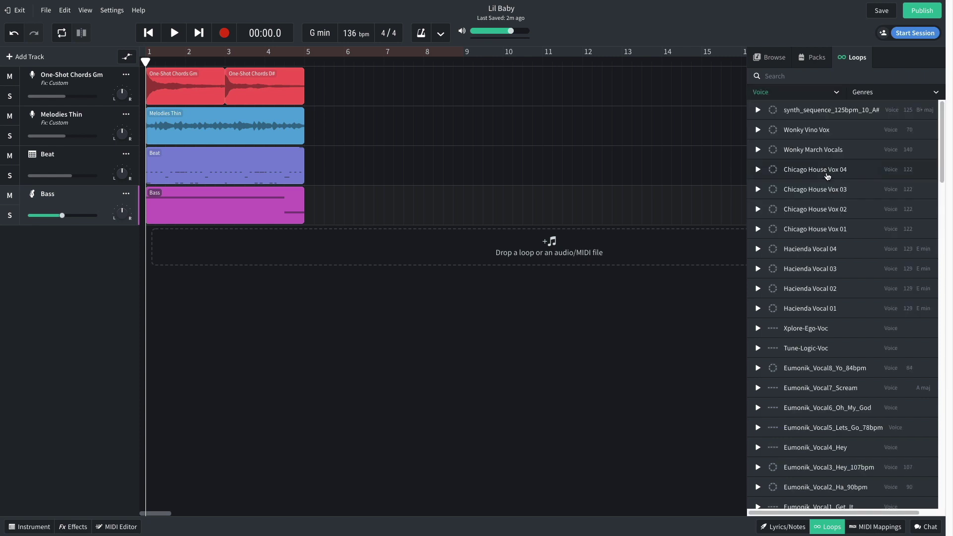
pyautogui.click(865, 95)
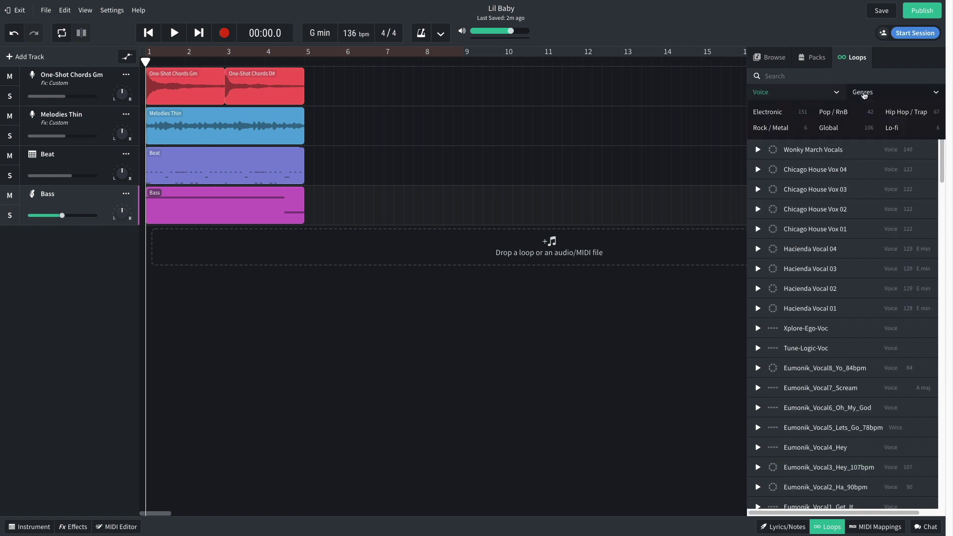
pyautogui.click(897, 114)
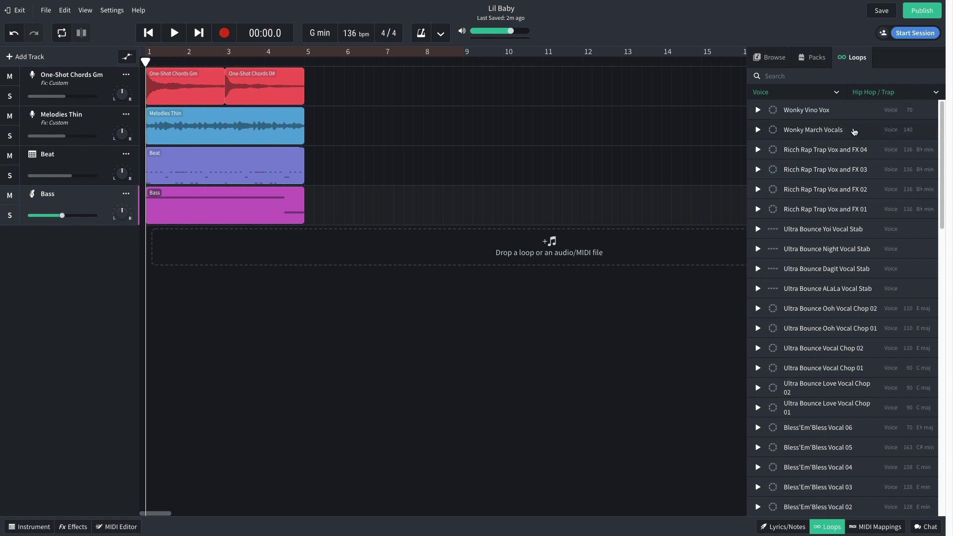
# Place the Ricch Rap Trap Vox and FX 03 loop on a new track starting at bar 1, and play the beat
pyautogui.moveTo(790, 168); pyautogui.dragTo(206, 251)
pyautogui.moveTo(267, 248); pyautogui.dragTo(198, 239)
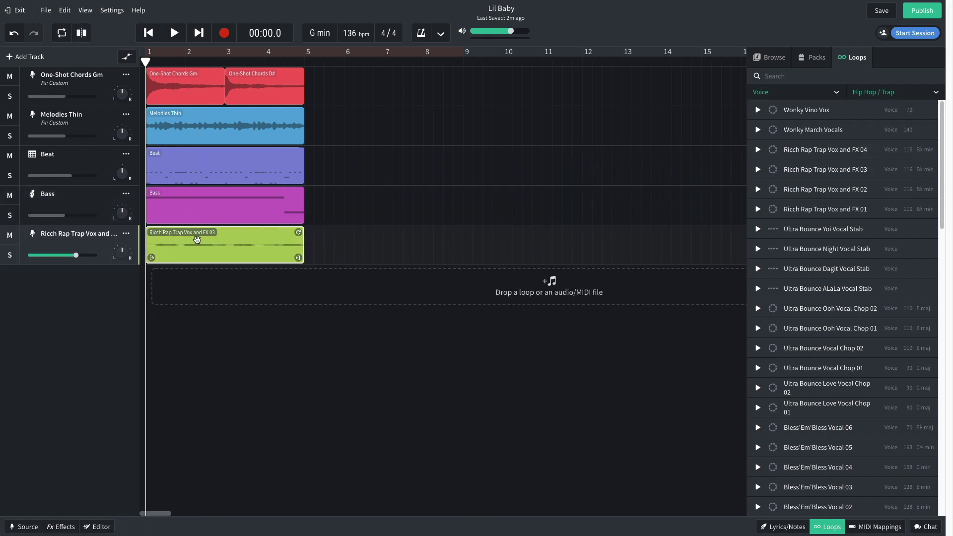
pyautogui.press('space')
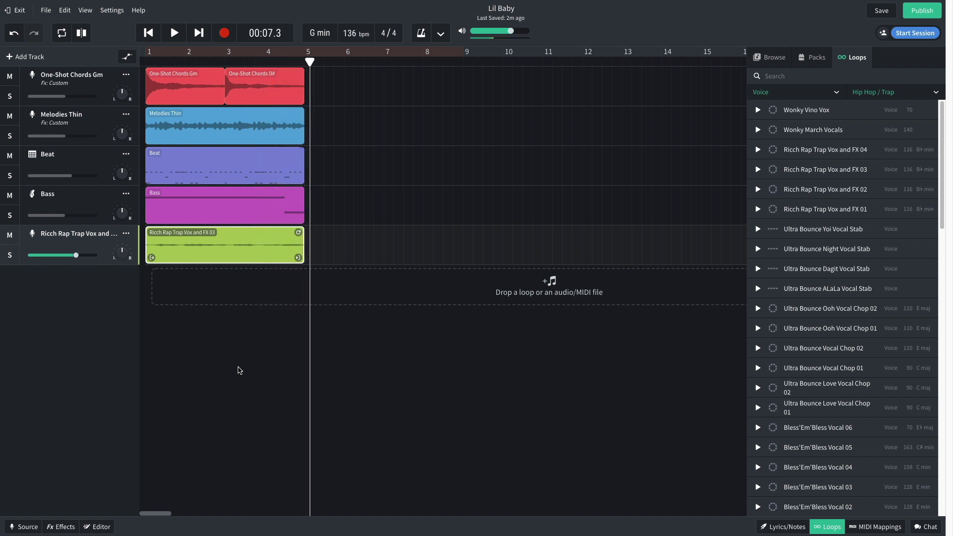
# Add a Studio Reverb effect to the Ricch Rap Trap Vox and FX 03 track
pyautogui.click(61, 527)
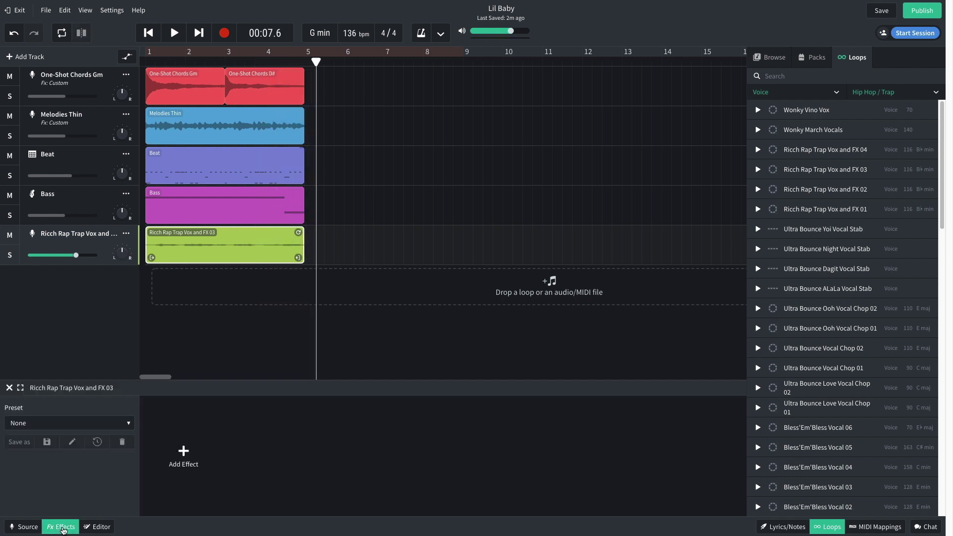
pyautogui.click(183, 450)
pyautogui.moveTo(182, 451)
pyautogui.moveTo(186, 482)
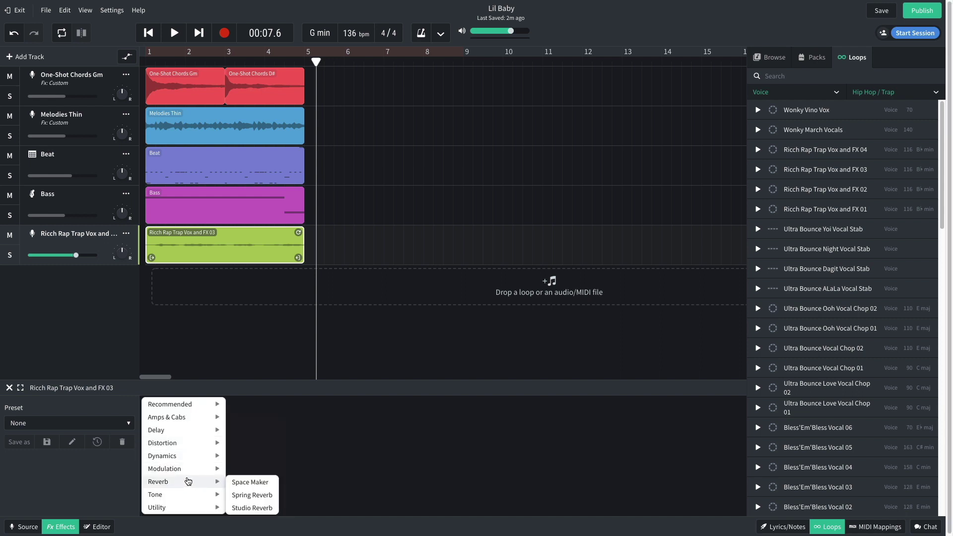
pyautogui.click(262, 509)
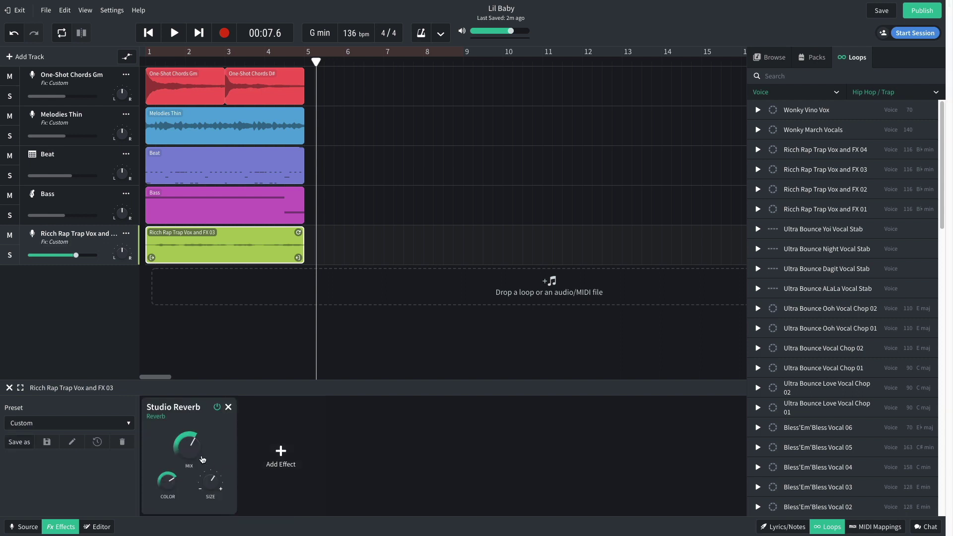
# Set the Studio Reverb Mix to 10.0, reduce its Size, and lower its Color to about 3.1
pyautogui.moveTo(187, 440)
pyautogui.moveTo(187, 440); pyautogui.dragTo(190, 372)
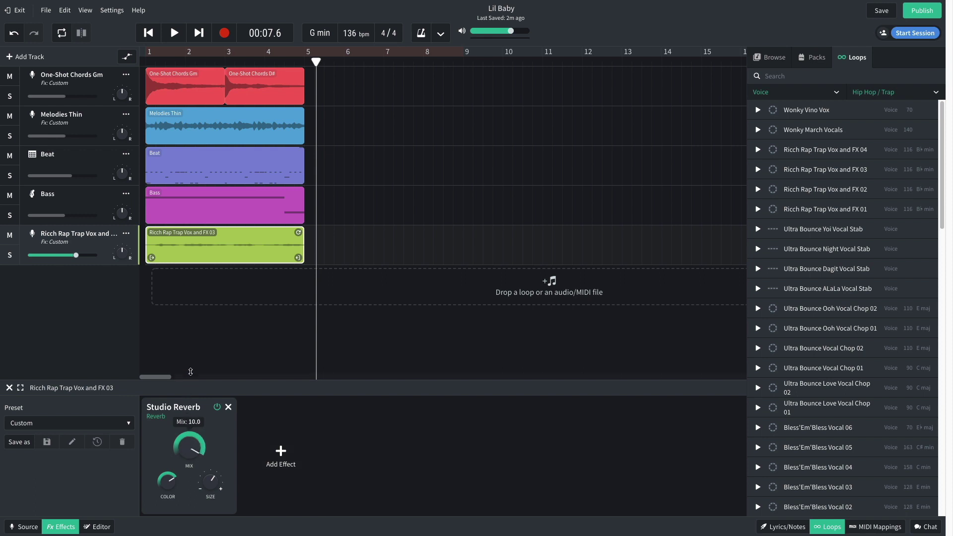
pyautogui.moveTo(210, 483)
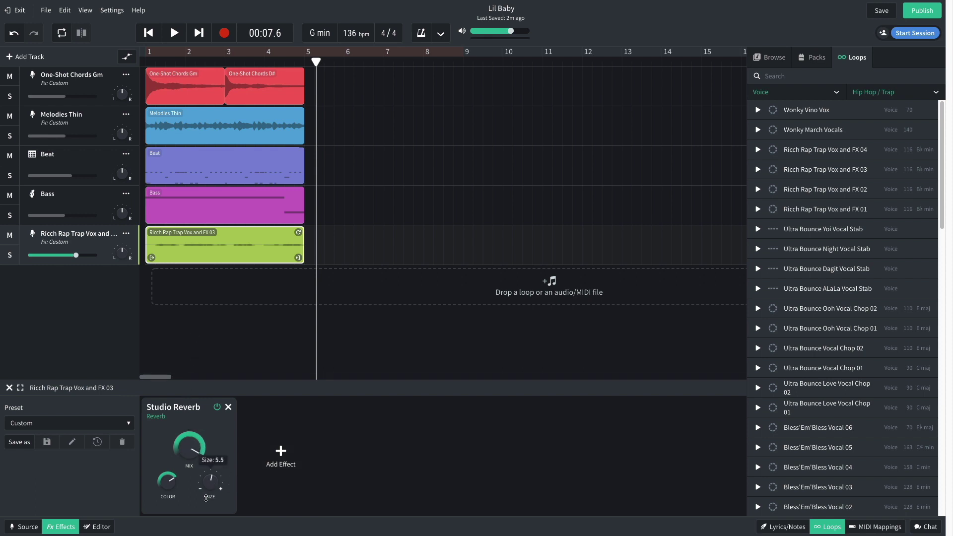
pyautogui.moveTo(206, 499); pyautogui.dragTo(164, 489)
pyautogui.moveTo(170, 482)
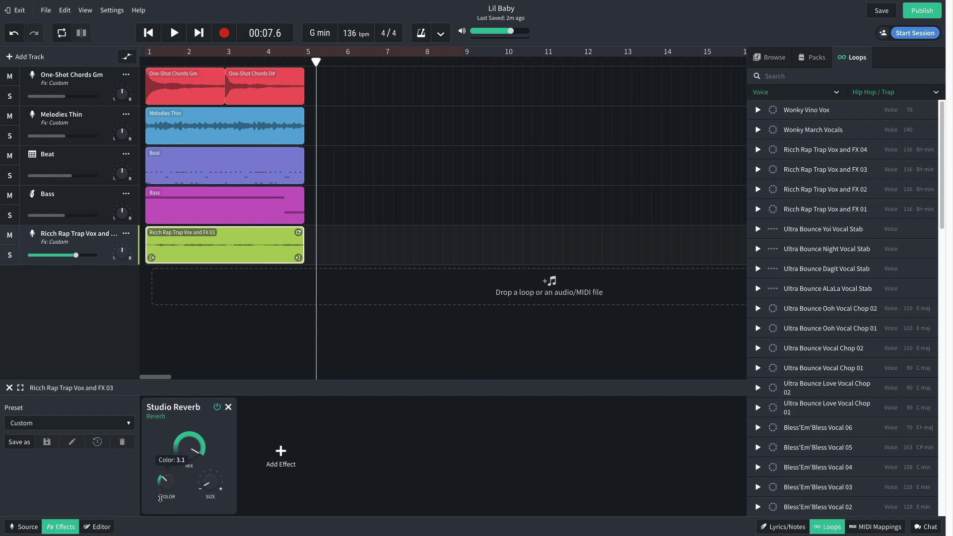
# Raise the vocal track's volume and play the beat from the start
pyautogui.moveTo(76, 259)
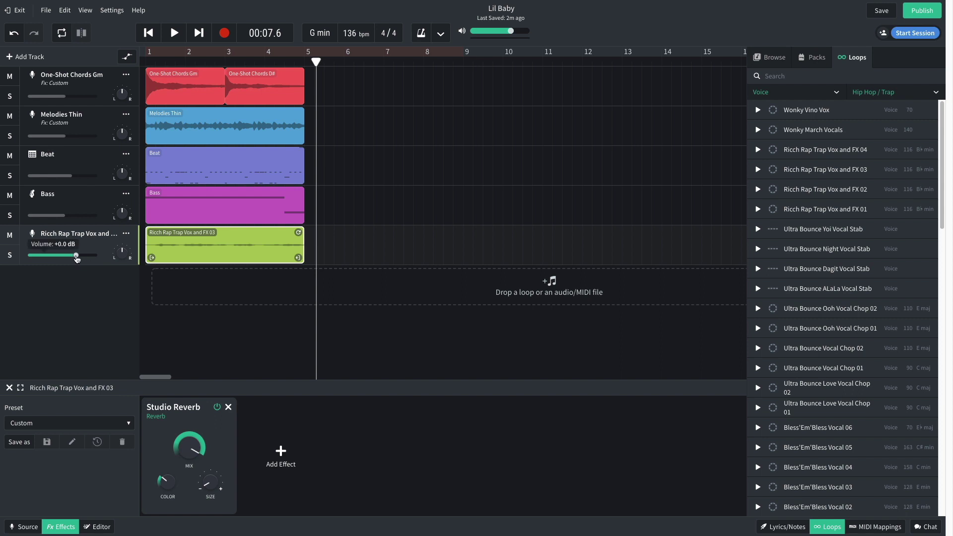
pyautogui.moveTo(76, 259); pyautogui.dragTo(81, 259)
pyautogui.moveTo(159, 62); pyautogui.dragTo(114, 60)
pyautogui.press('space')
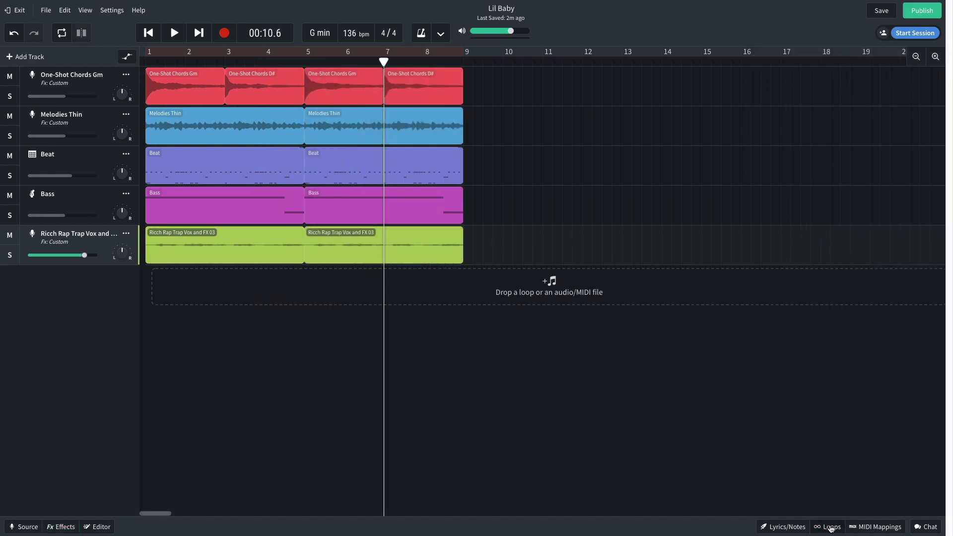
# Clear the instrument and genre filters in the loop library and search it for "wind"
pyautogui.click(828, 526)
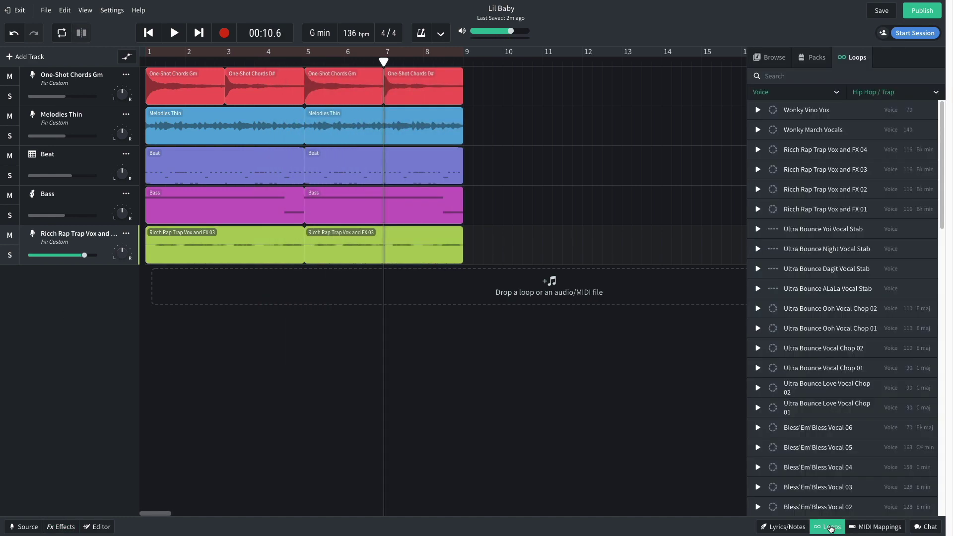
pyautogui.click(814, 92)
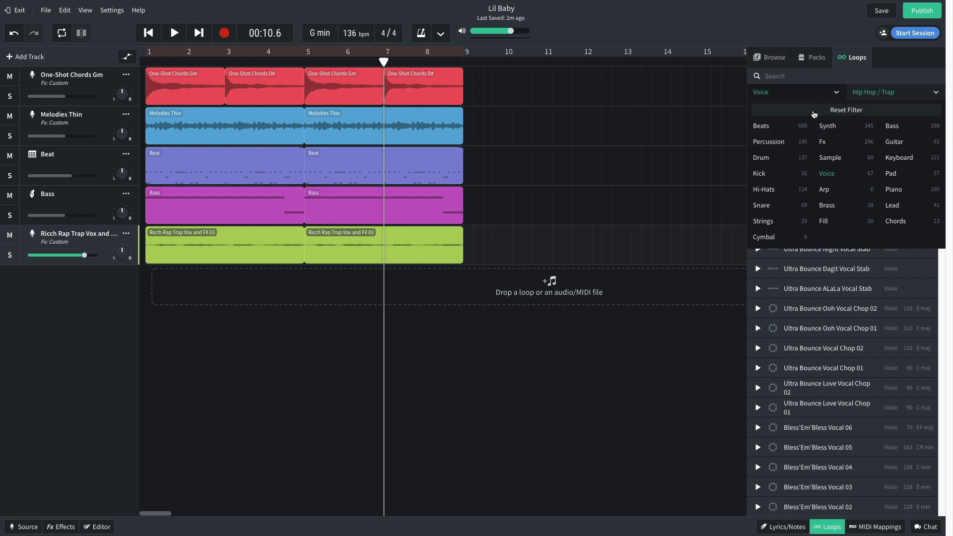
pyautogui.click(815, 114)
pyautogui.click(872, 93)
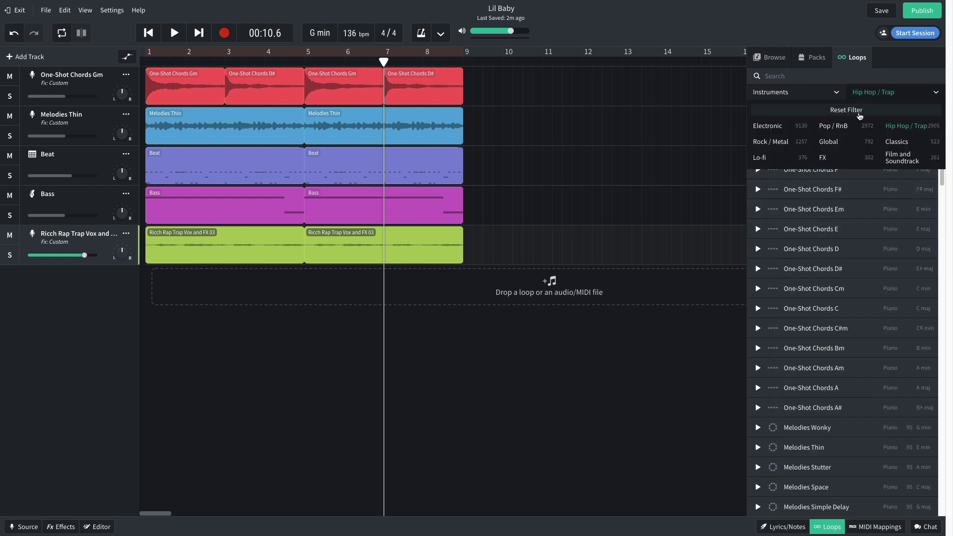
pyautogui.click(860, 113)
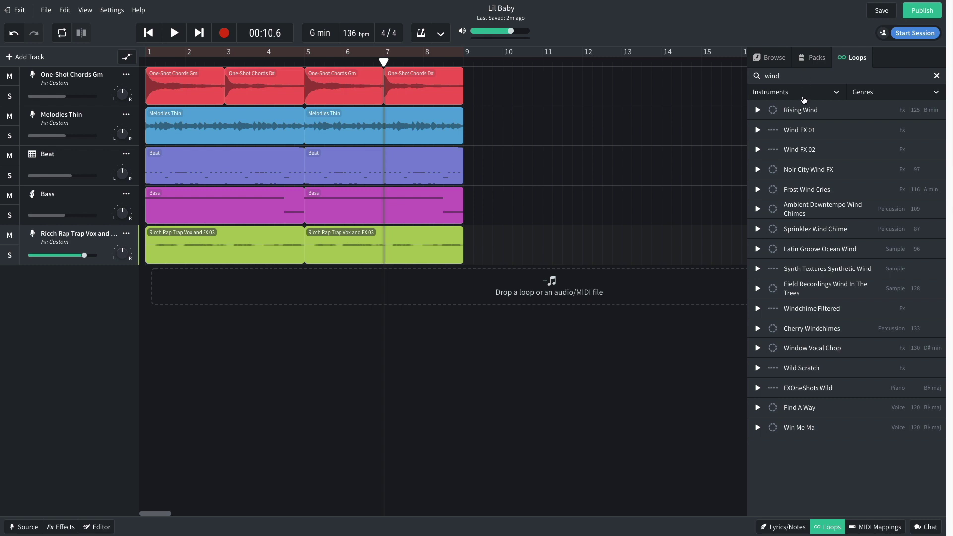
# Place the Rising Wind loop on a new track at bar 7, with volume about -24.6 dB and playback rate 1.19
pyautogui.moveTo(801, 112); pyautogui.dragTo(410, 284)
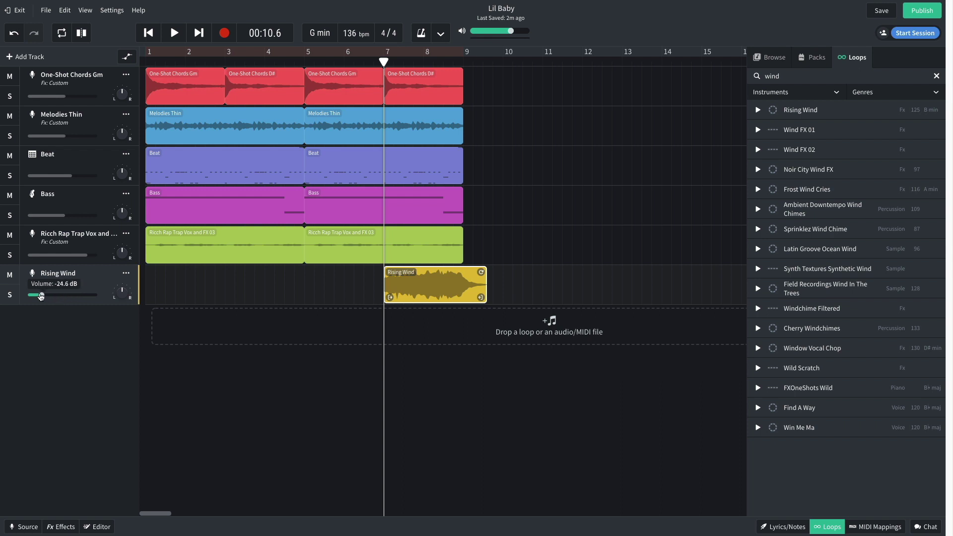
pyautogui.click(98, 527)
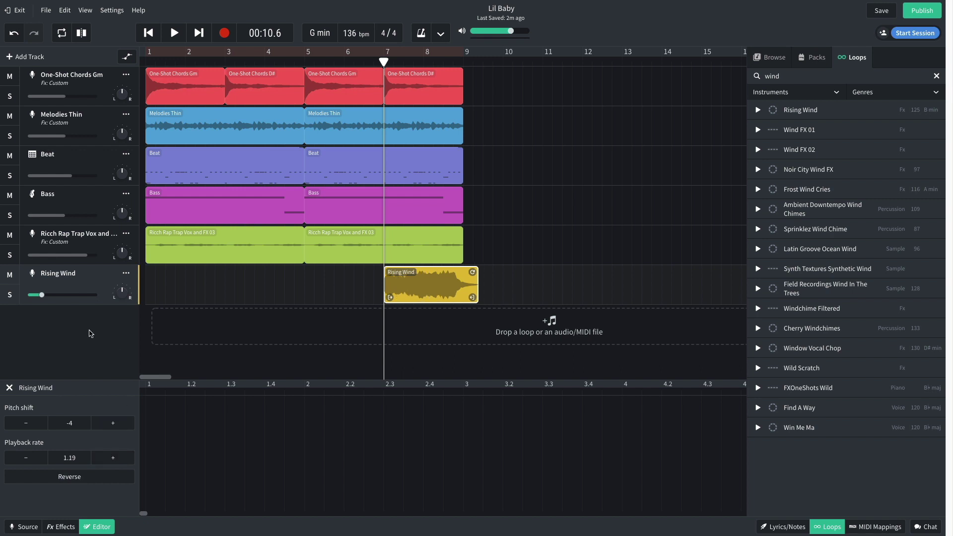
pyautogui.press('space')
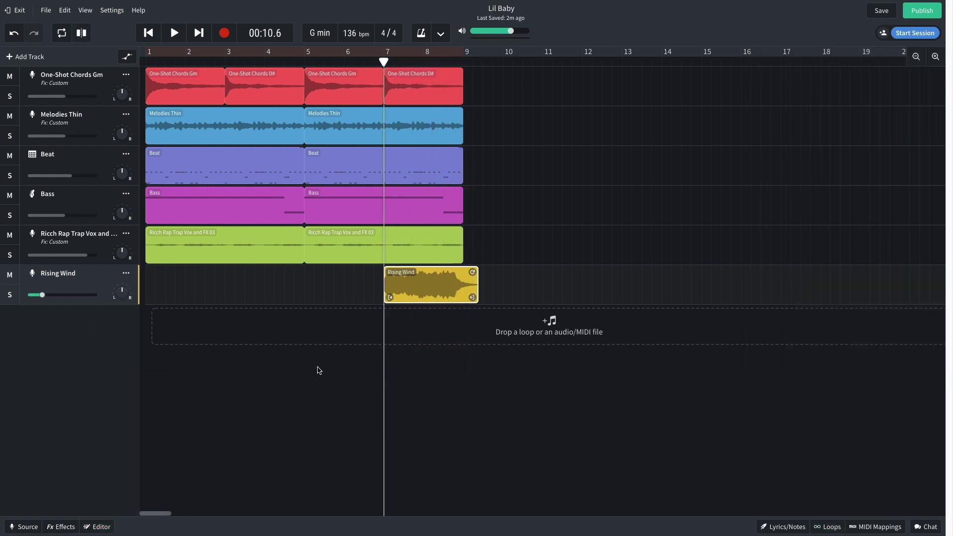
# Add a Studio Reverb effect to the Rising Wind track
pyautogui.click(68, 528)
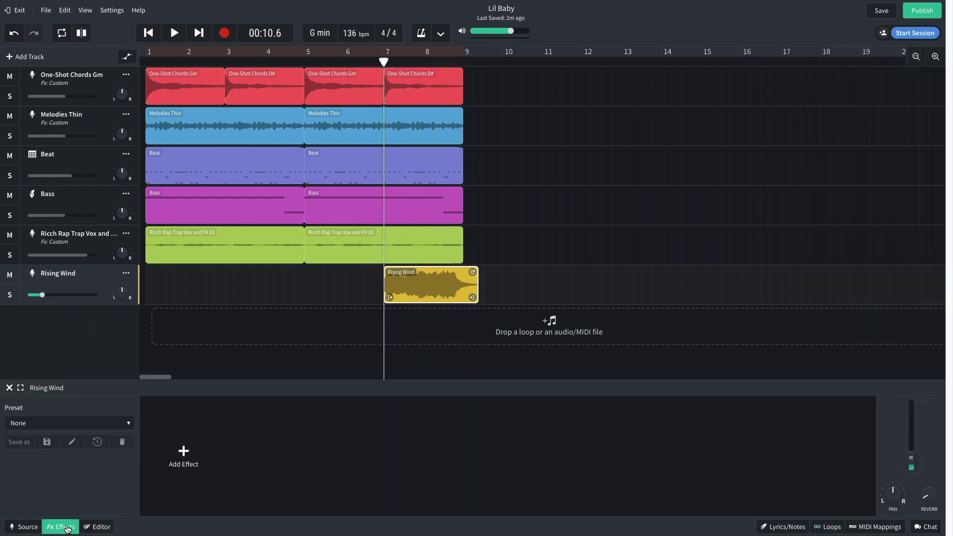
pyautogui.click(190, 453)
pyautogui.moveTo(186, 483)
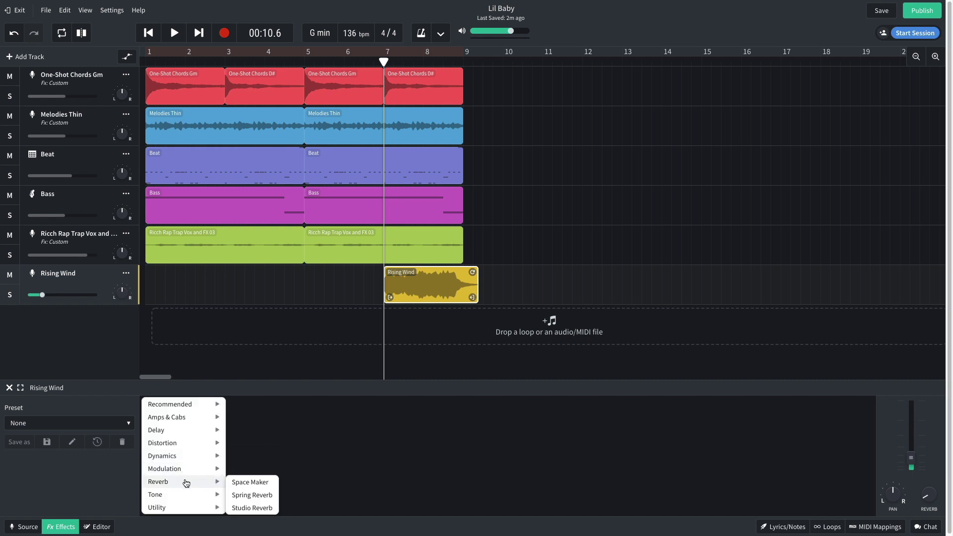
pyautogui.click(252, 507)
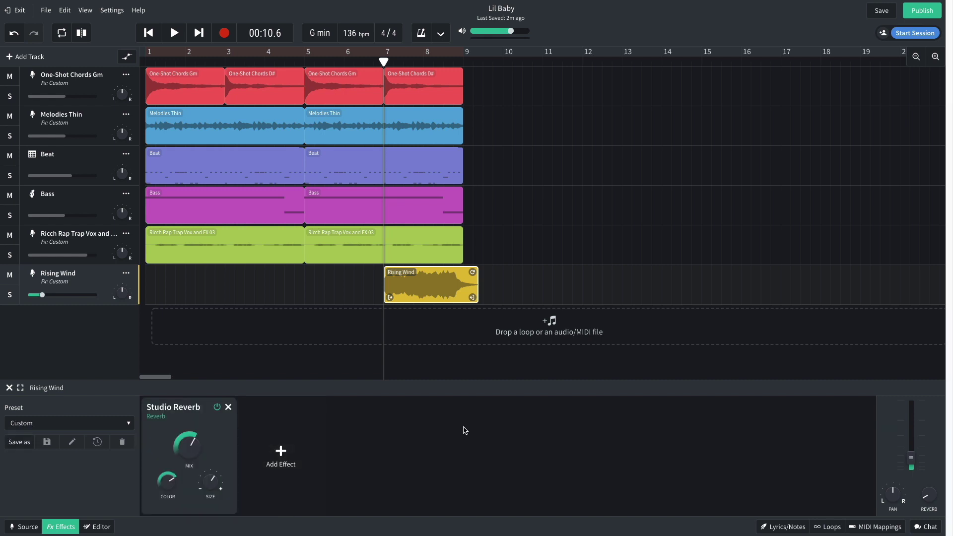